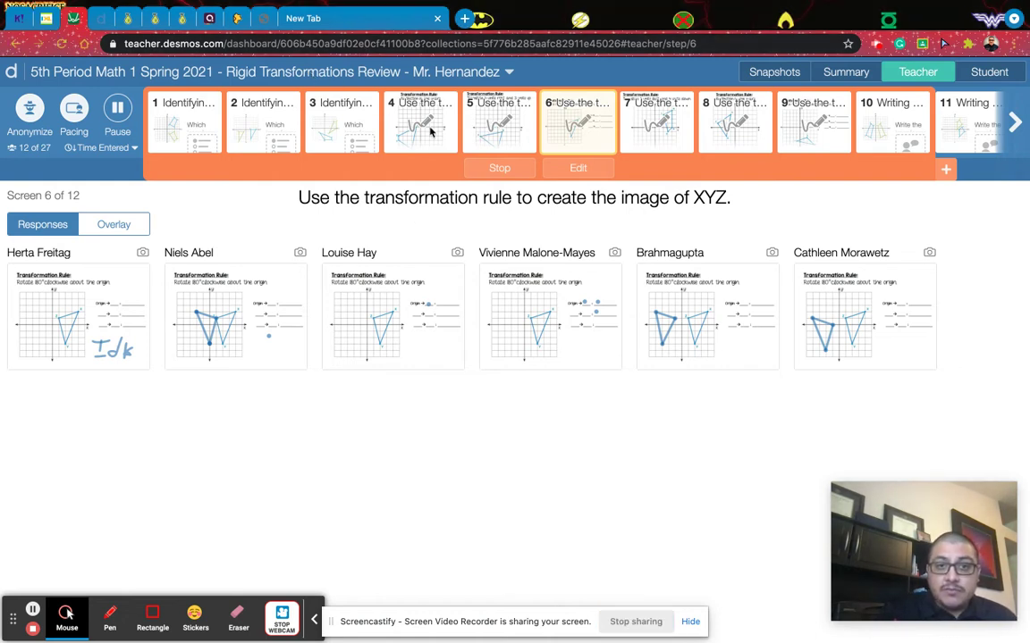
Review student responses on the DEFG, ABC and XYZ rotation screens, then go to the blank new tab.
click(431, 131)
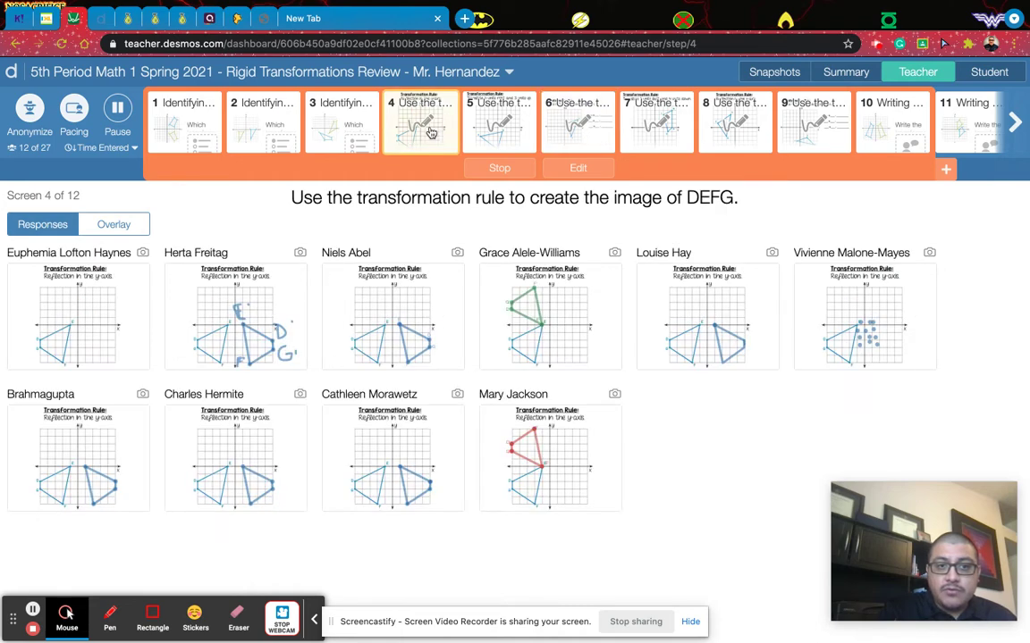
click(480, 132)
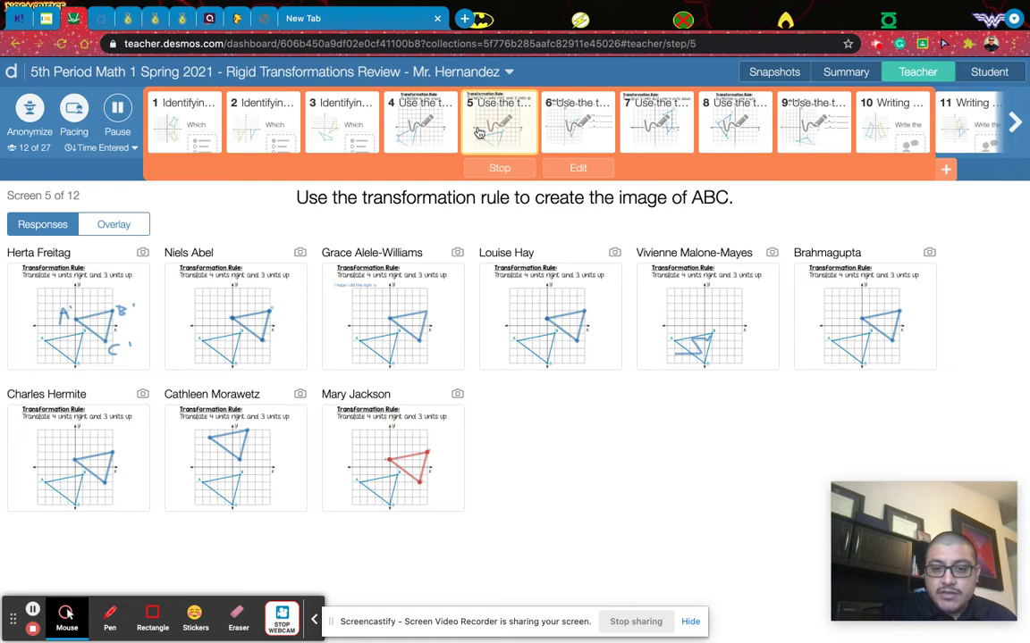
click(558, 131)
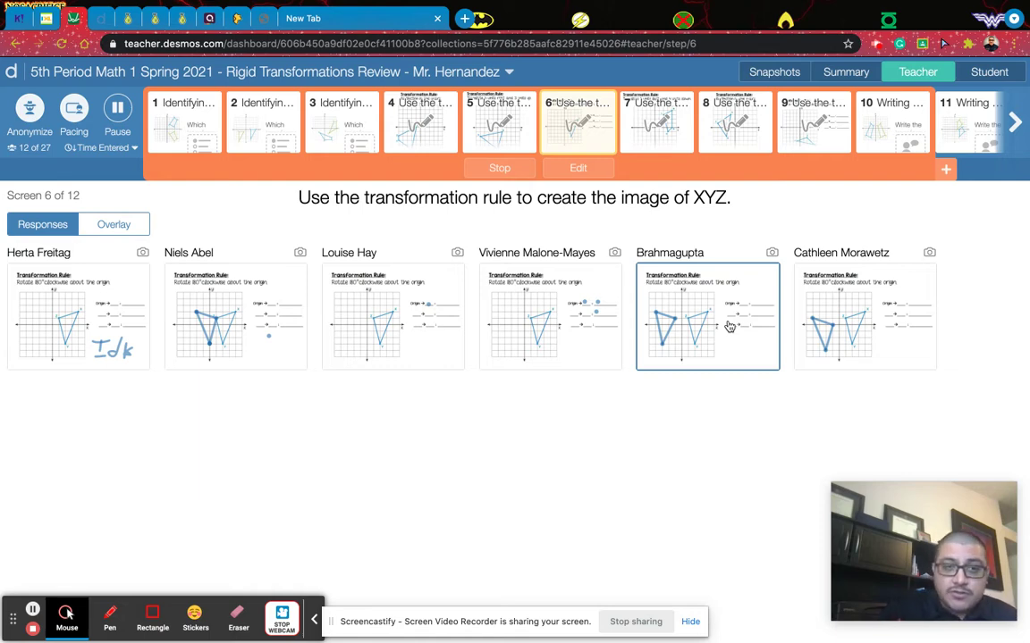
click(346, 20)
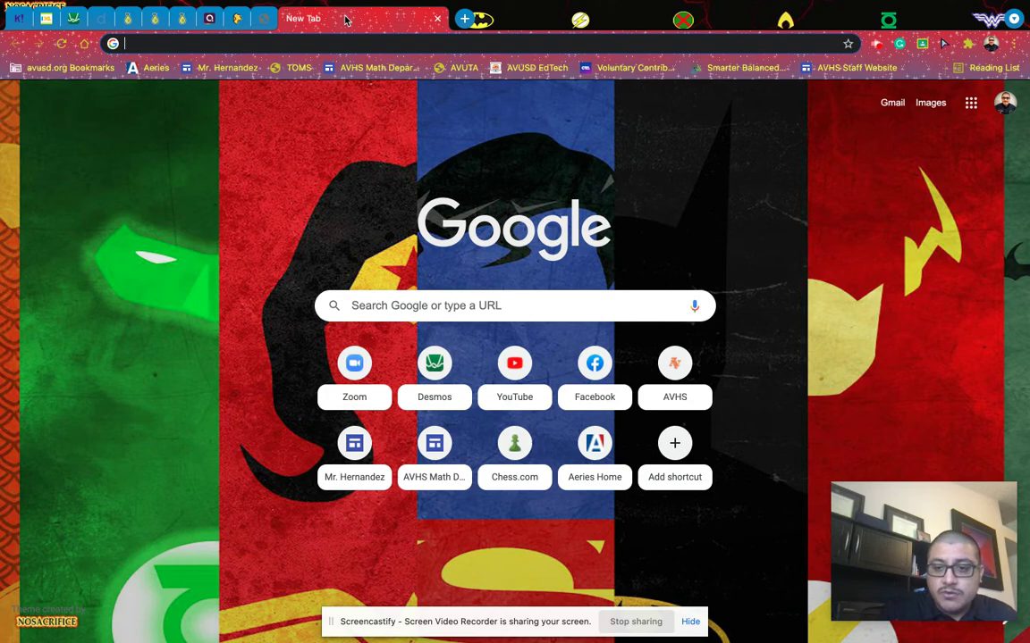
Load geogebra.org in the new tab.
text(ge)
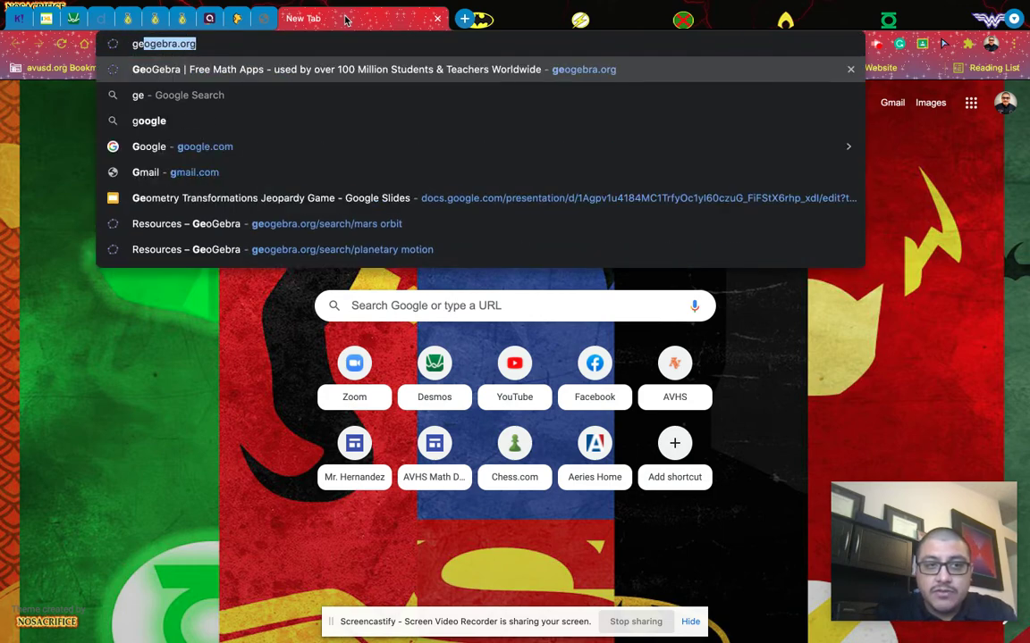
text(ogebra.org)
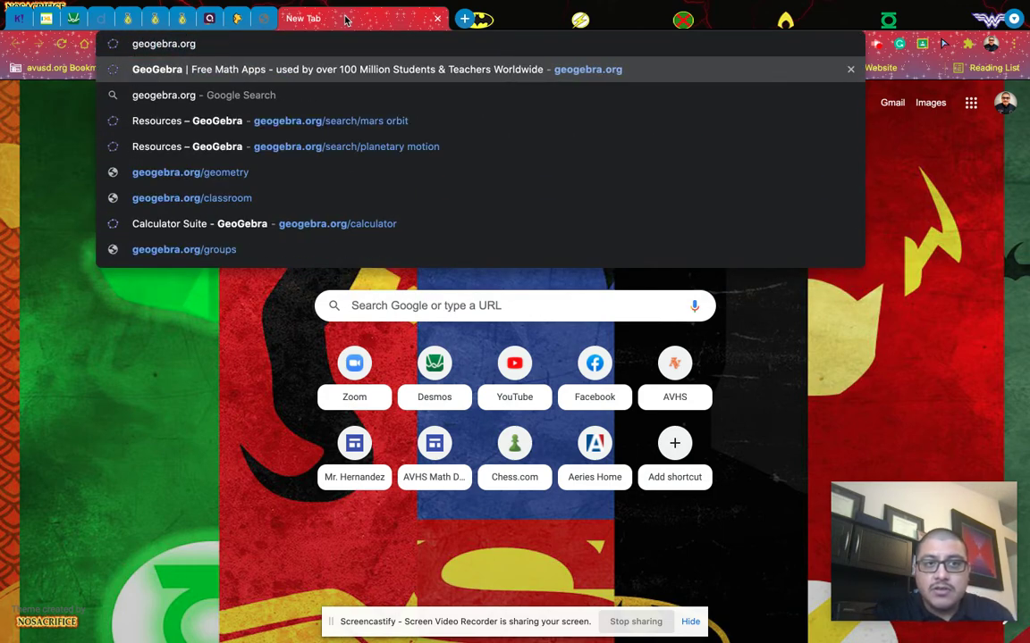
key(Return)
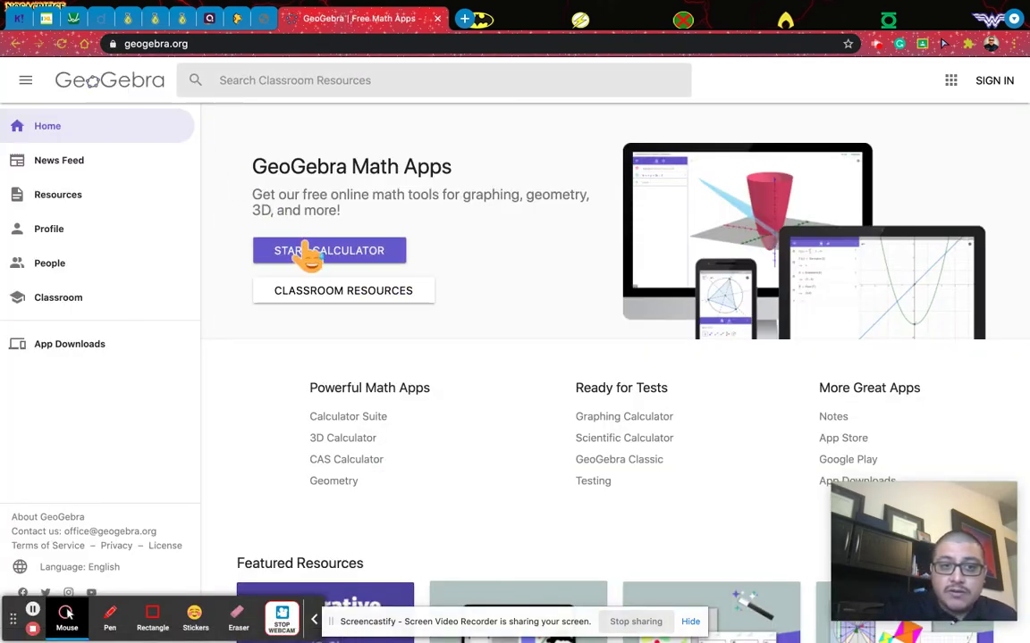
Launch the GeoGebra calculator and try the graph settings, hiding the axes and grid.
click(329, 253)
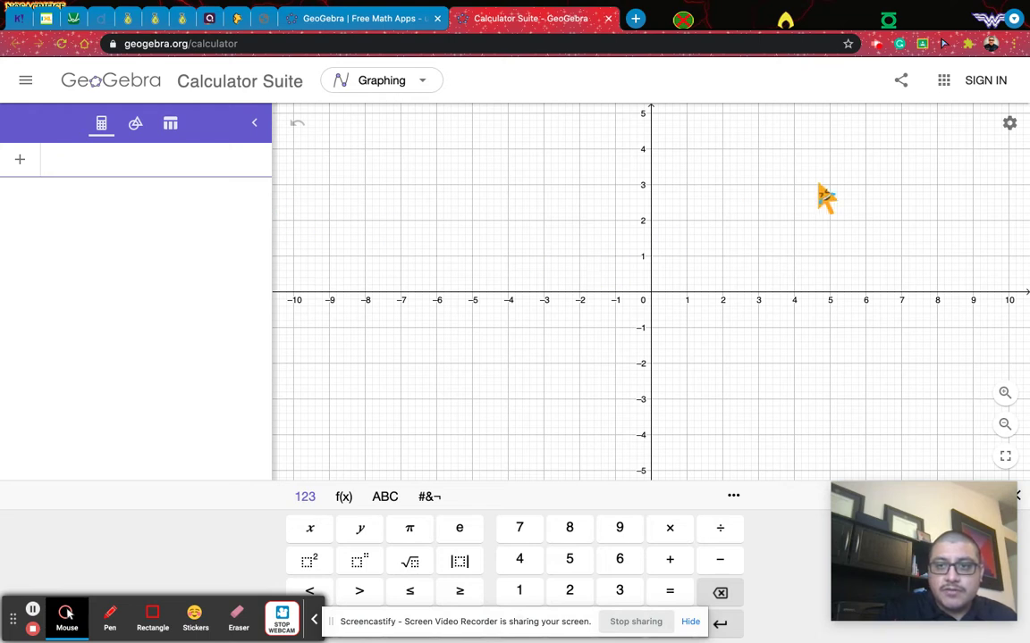
click(1009, 123)
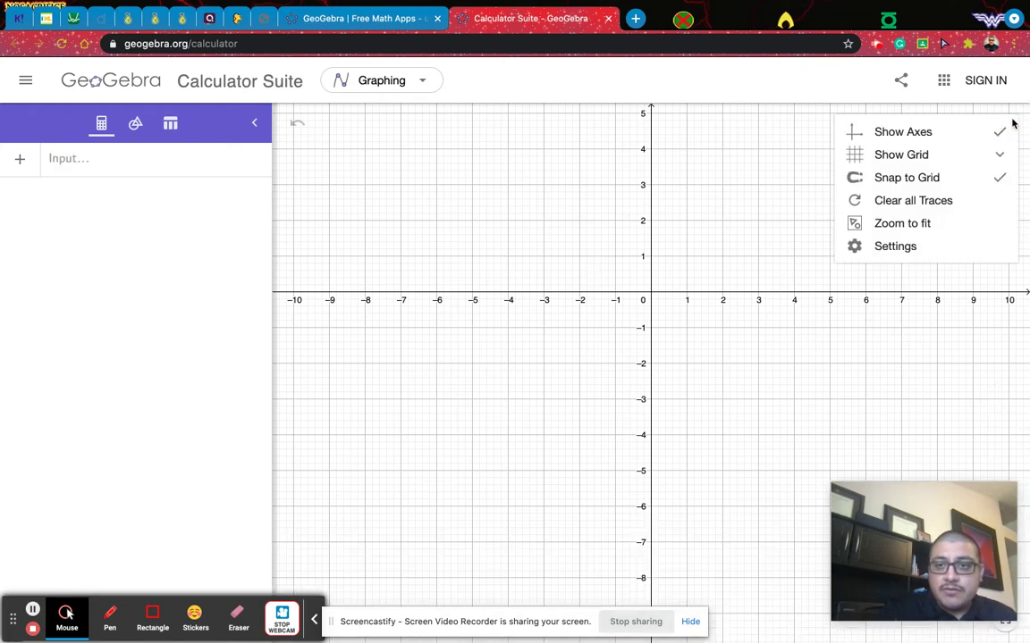
click(953, 134)
click(1009, 125)
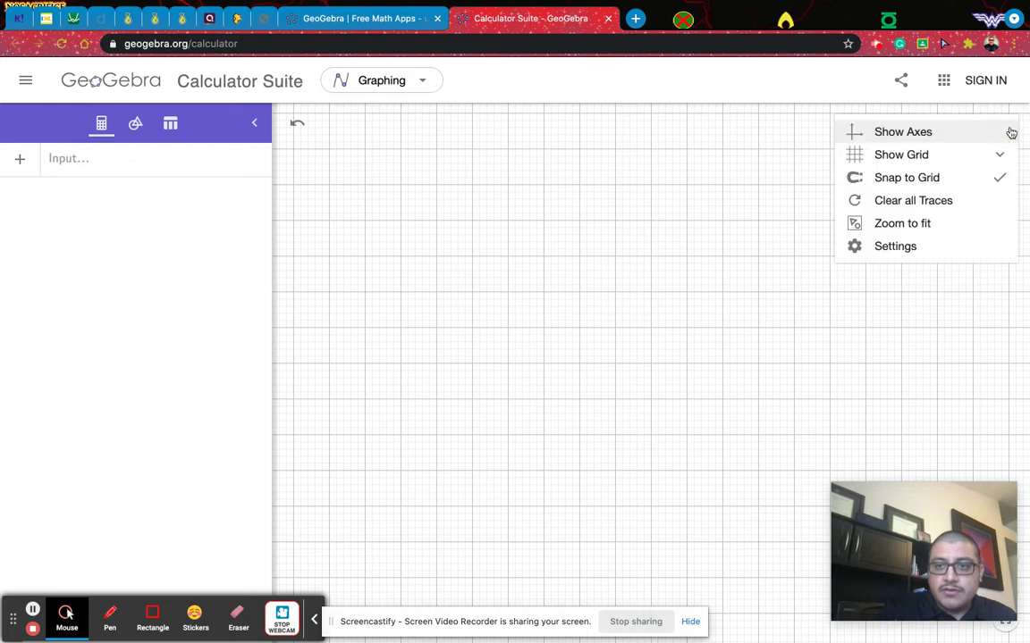
click(972, 158)
click(971, 160)
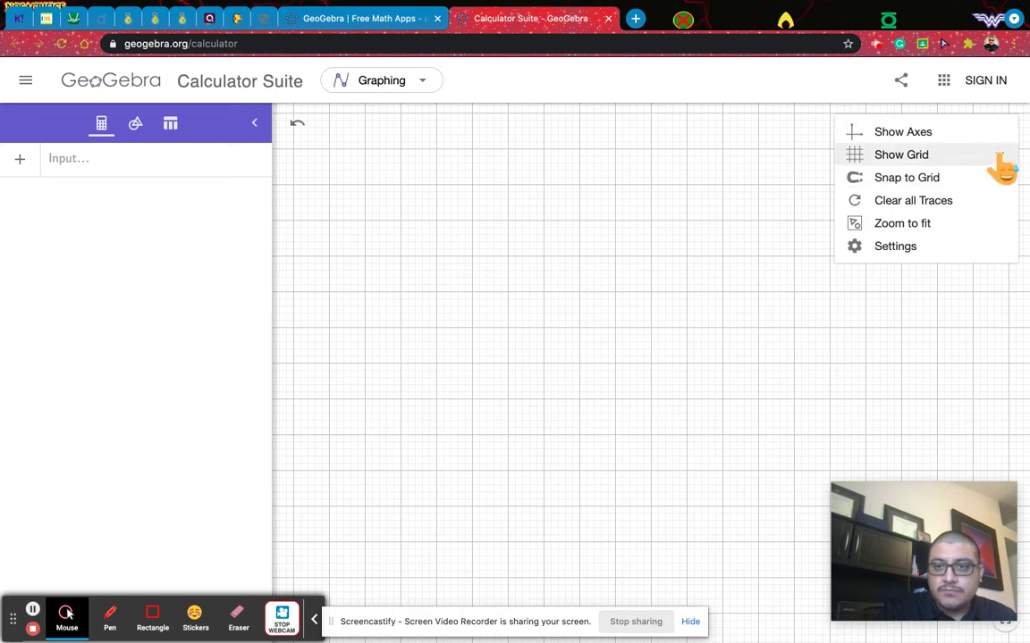
click(1002, 159)
click(919, 176)
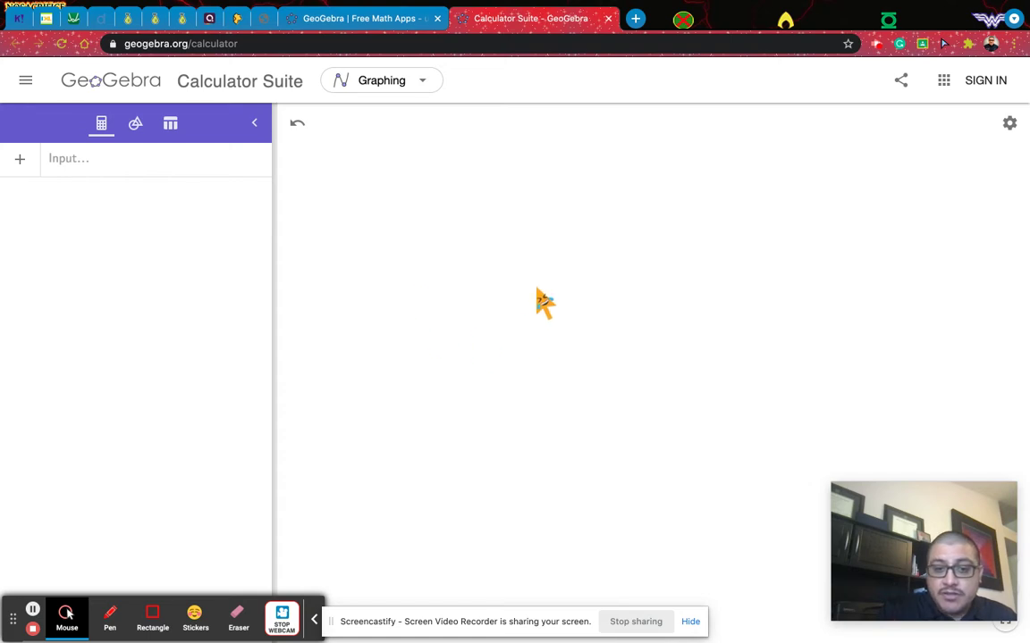
Show the axes with major gridlines only, pan the origin left, and return to Desmos.
click(1009, 125)
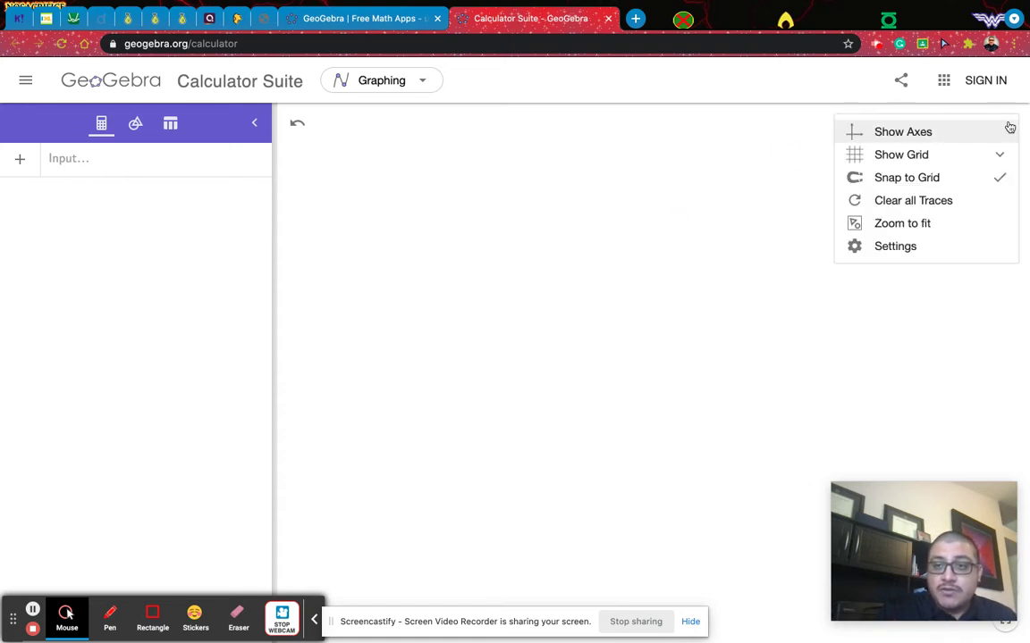
click(920, 135)
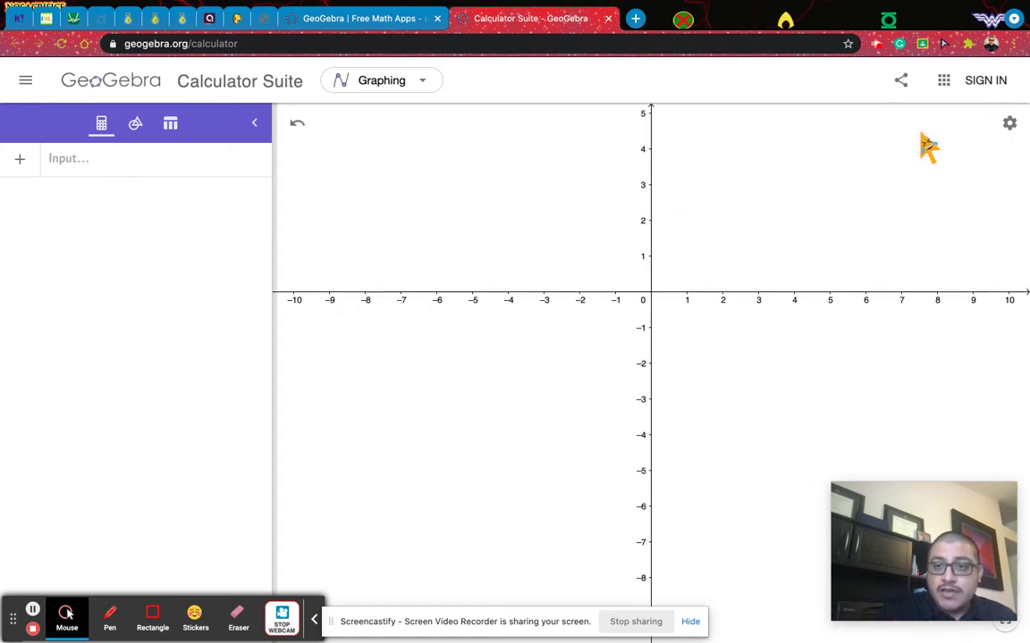
click(1005, 131)
click(894, 156)
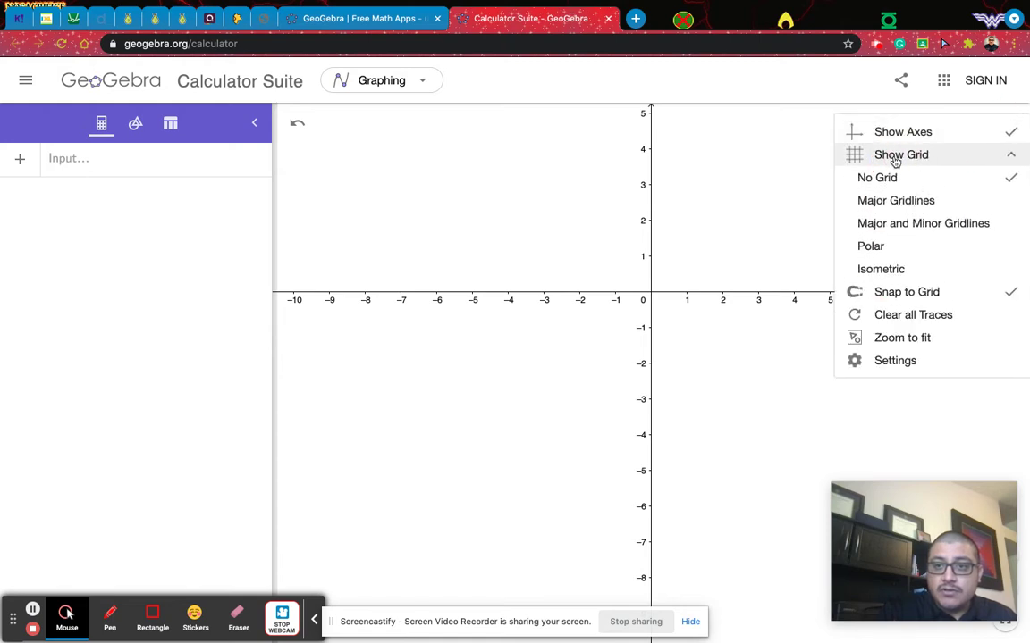
click(891, 202)
drag(889, 208, 769, 235)
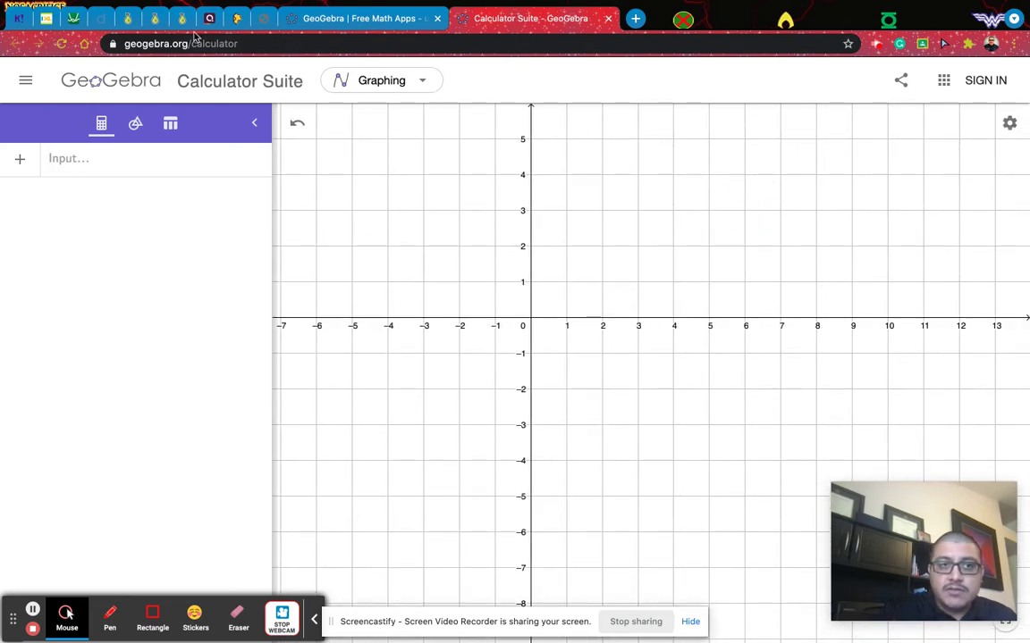
click(73, 18)
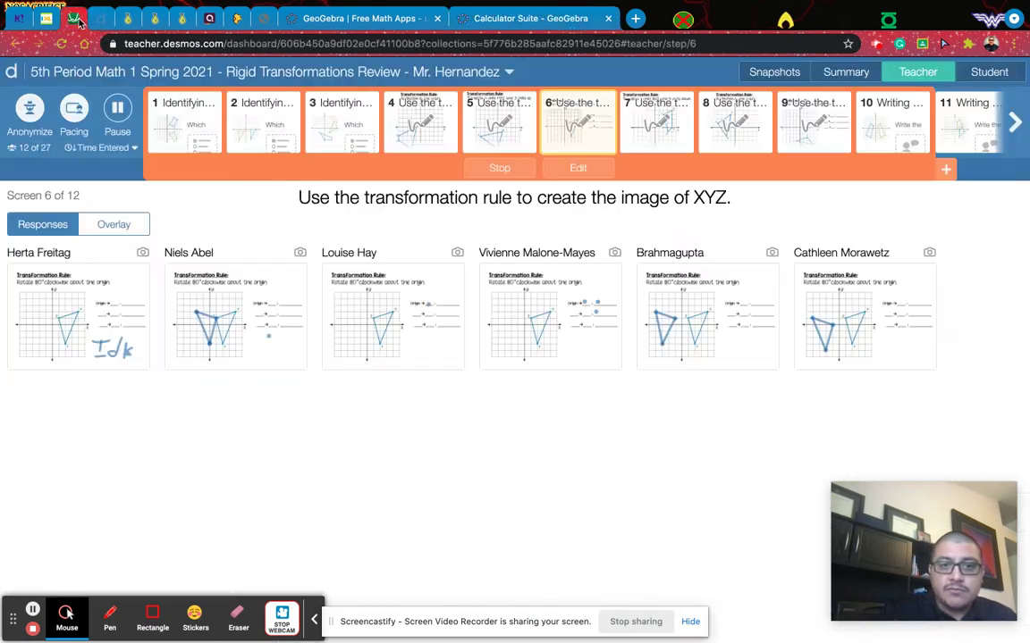
Enlarge a student's XYZ rotation response in Desmos, then return to GeoGebra.
click(422, 324)
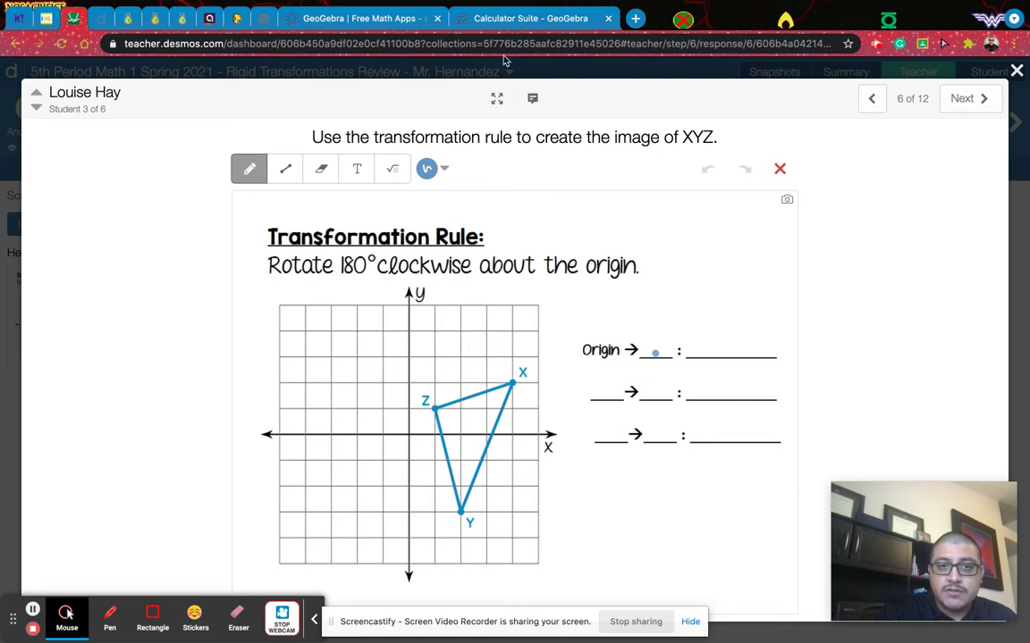
click(461, 21)
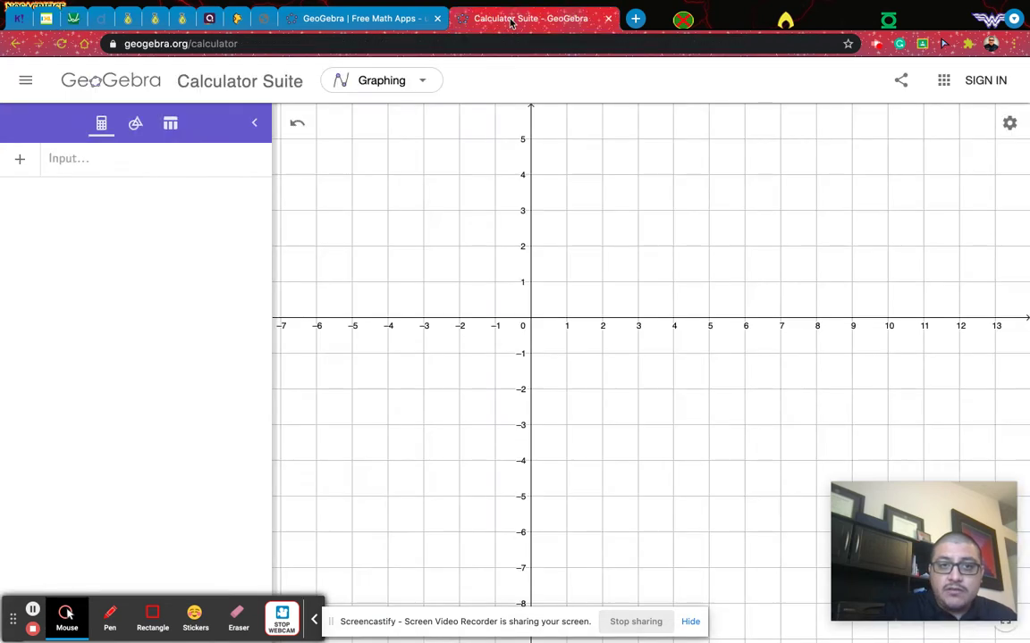
Place point A at (1, 1) with the Point tool and close the unused GeoGebra home tab.
click(136, 126)
click(100, 197)
click(568, 286)
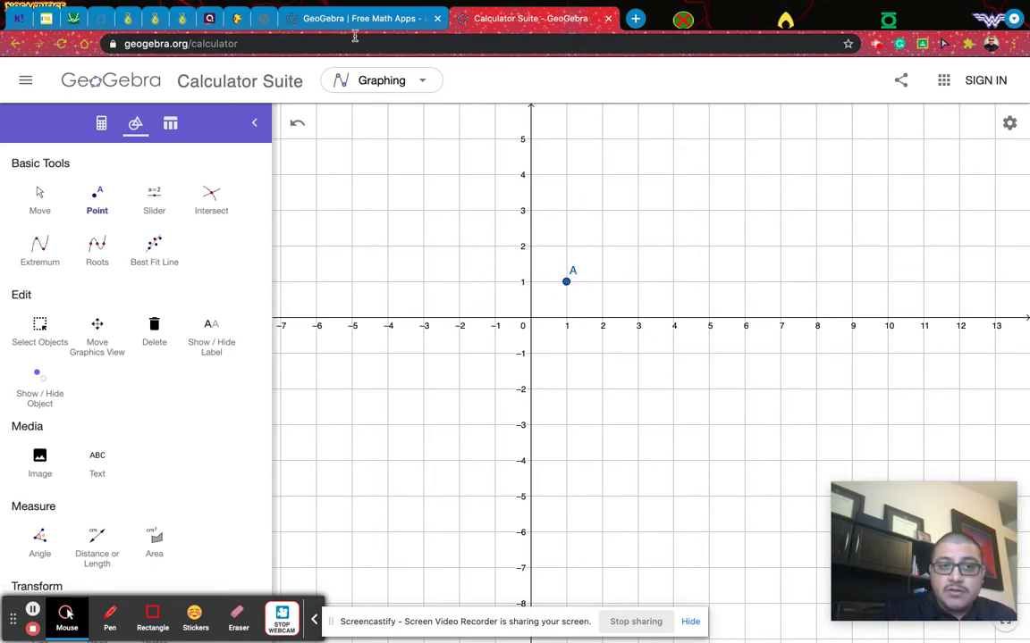
click(102, 19)
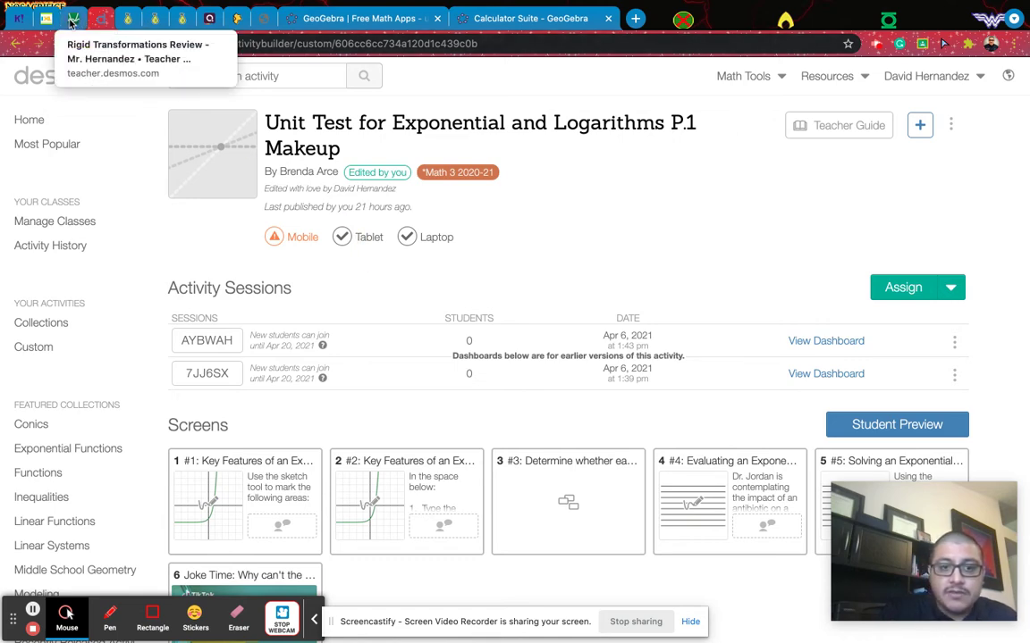
click(72, 19)
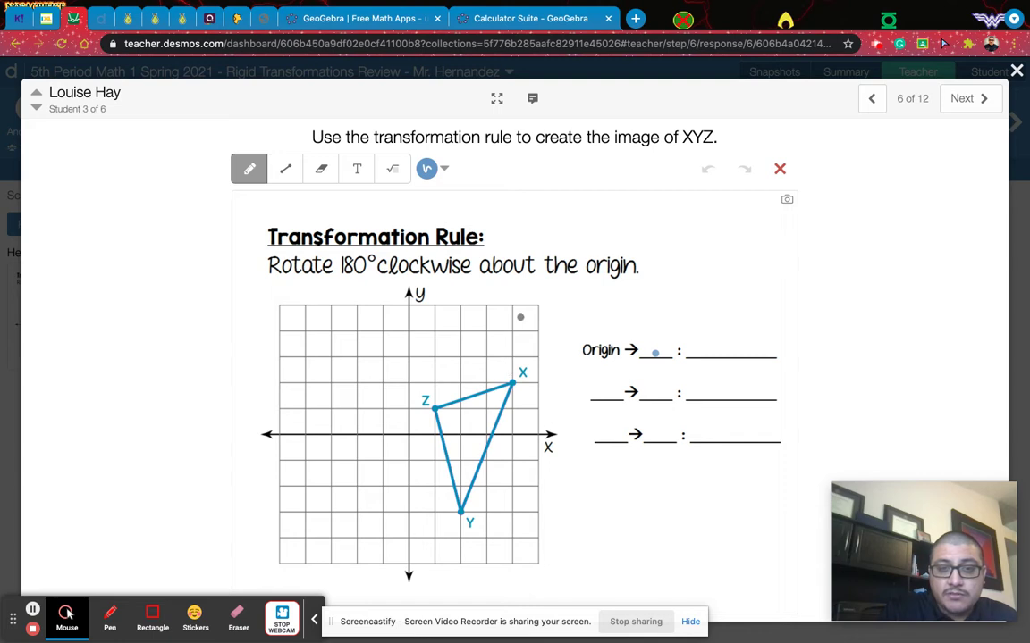
click(466, 20)
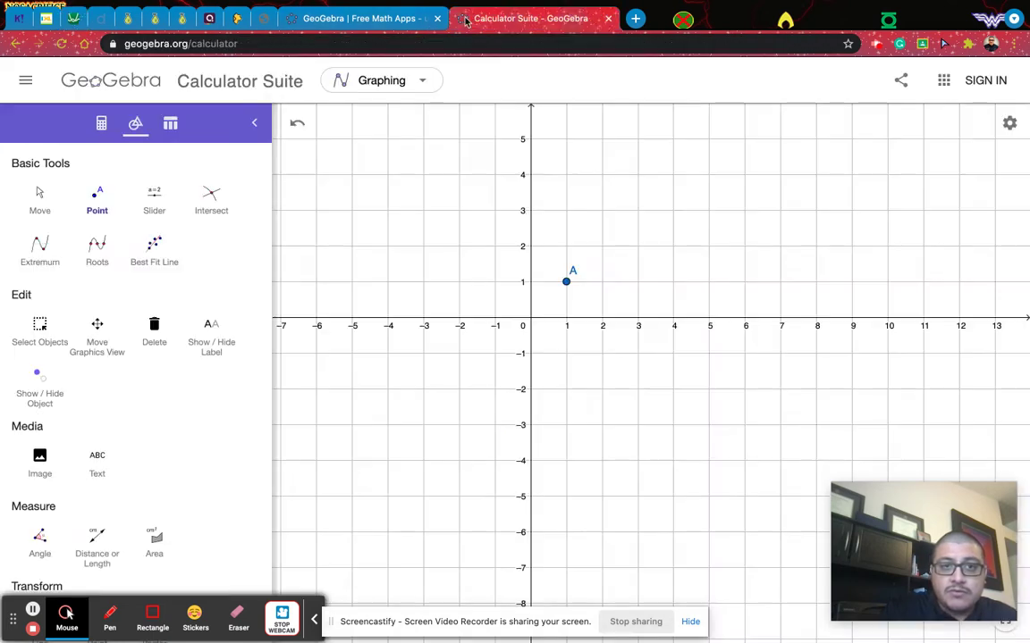
middle_click(398, 18)
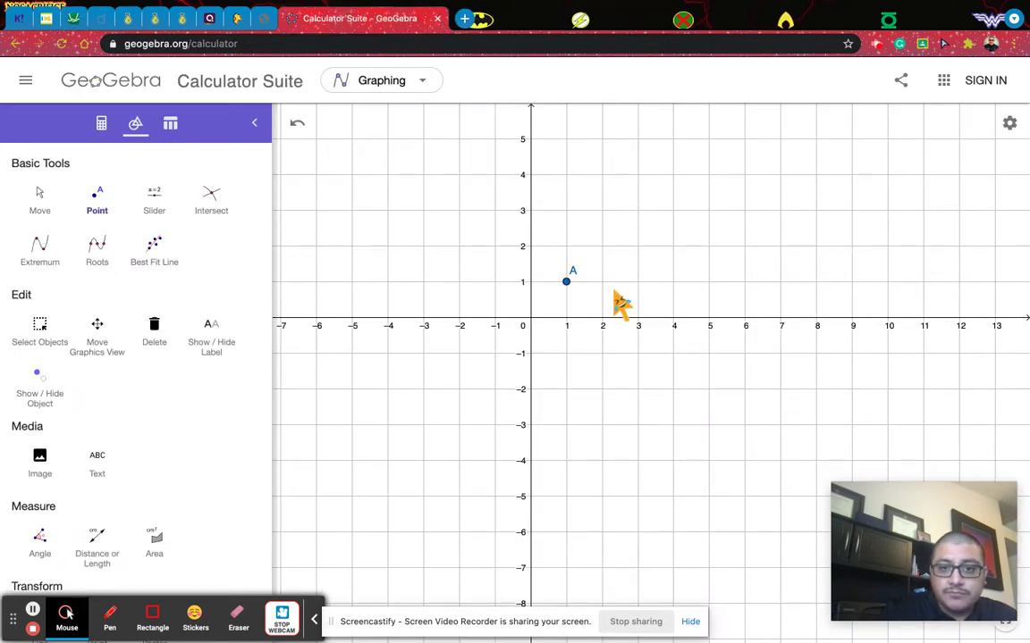
Place points B at (4, 2) and C at (2, −3), rechecking the student's response.
click(674, 245)
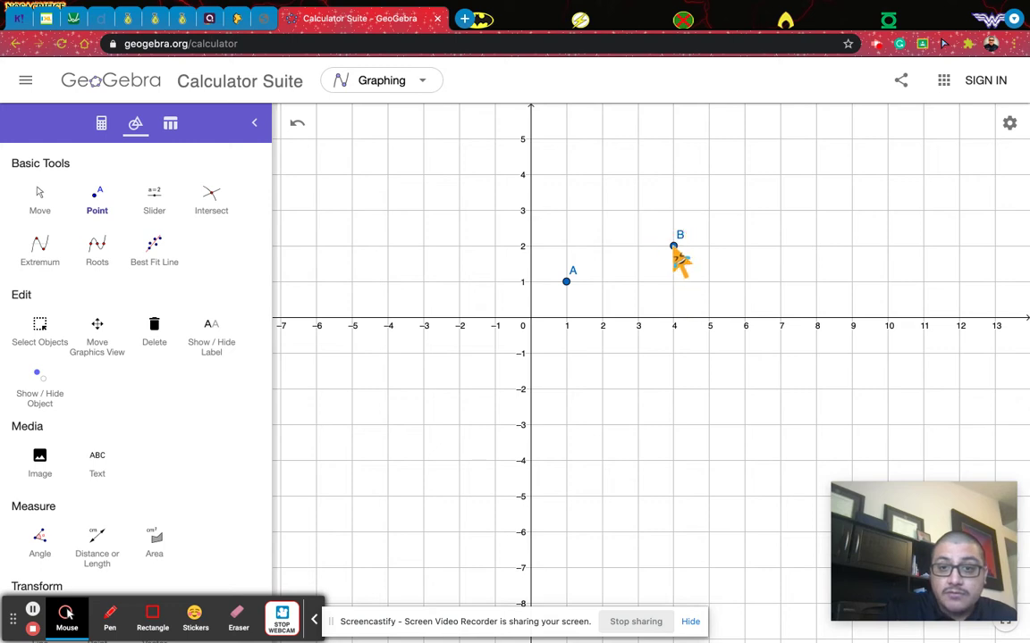
click(73, 19)
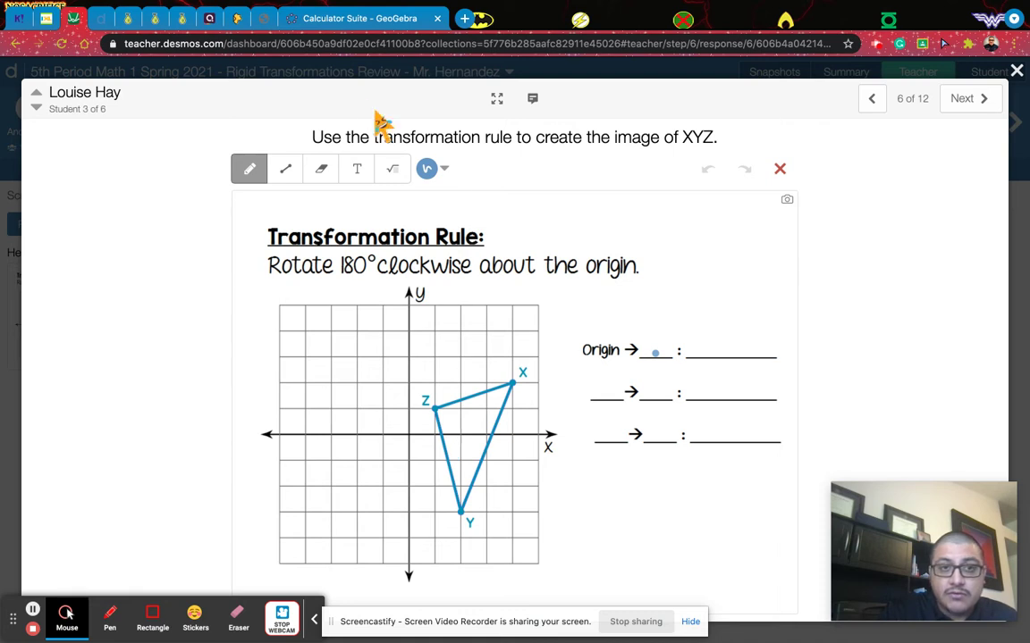
click(338, 19)
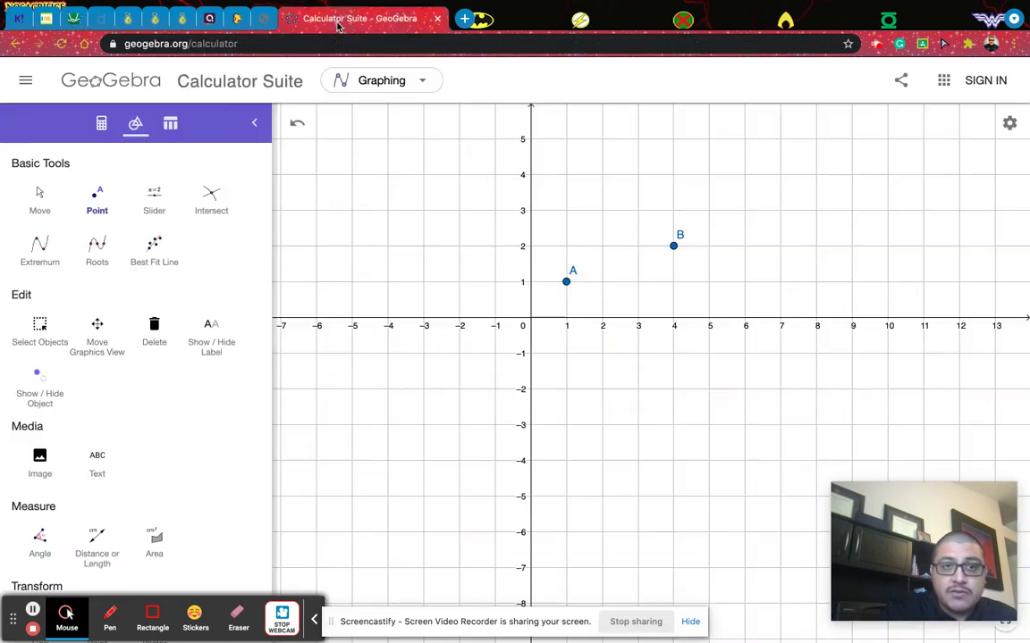
click(601, 425)
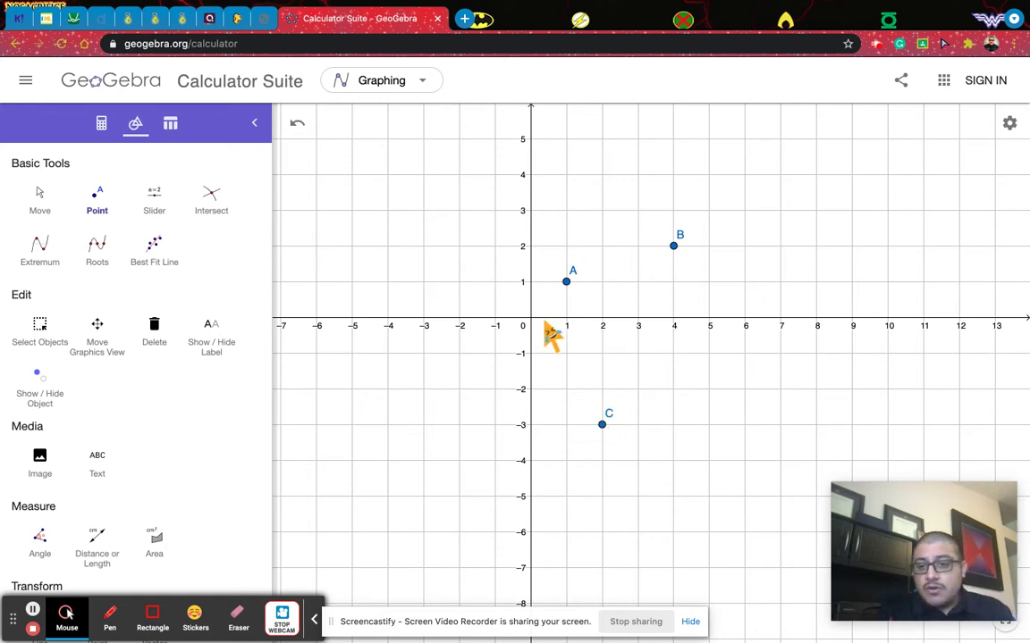
scroll(165, 341, down, 5)
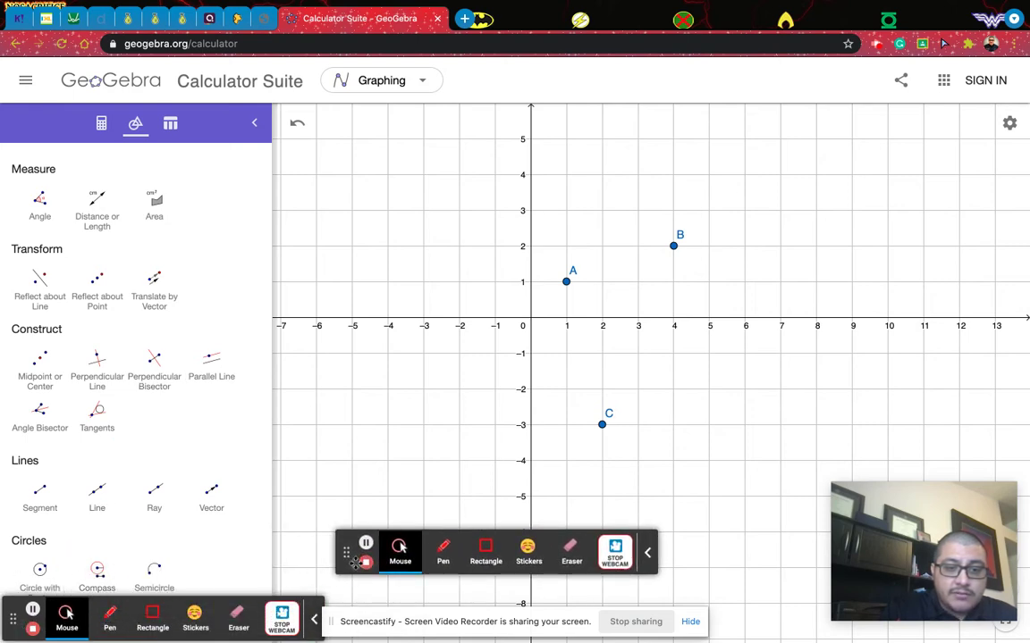
drag(12, 613, 332, 592)
Draw triangle ABC with the Polygon tool through A, B, C and back to A.
click(45, 630)
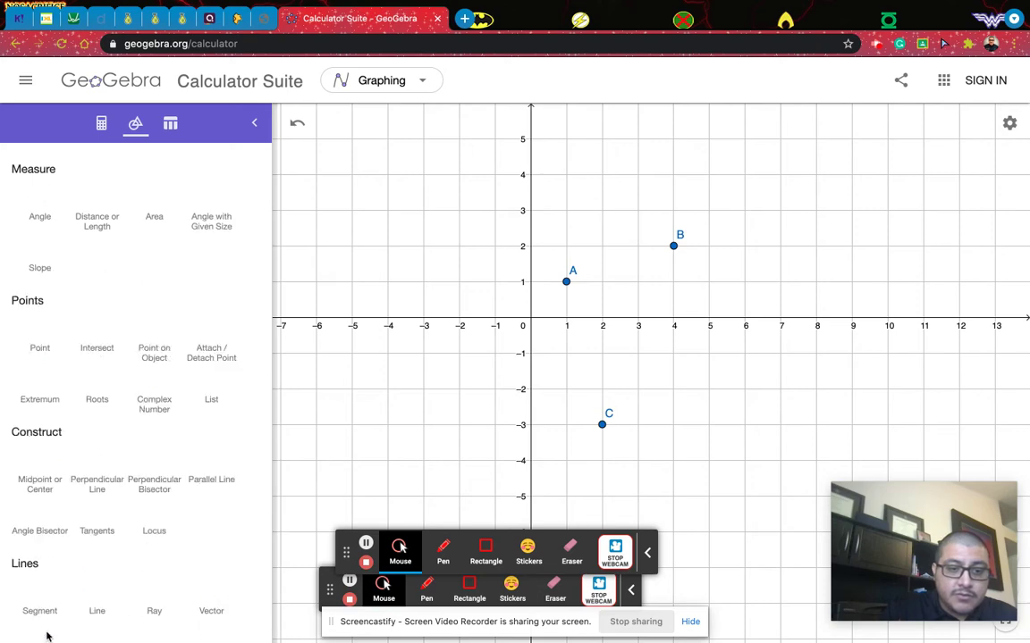
scroll(103, 510, down, 10)
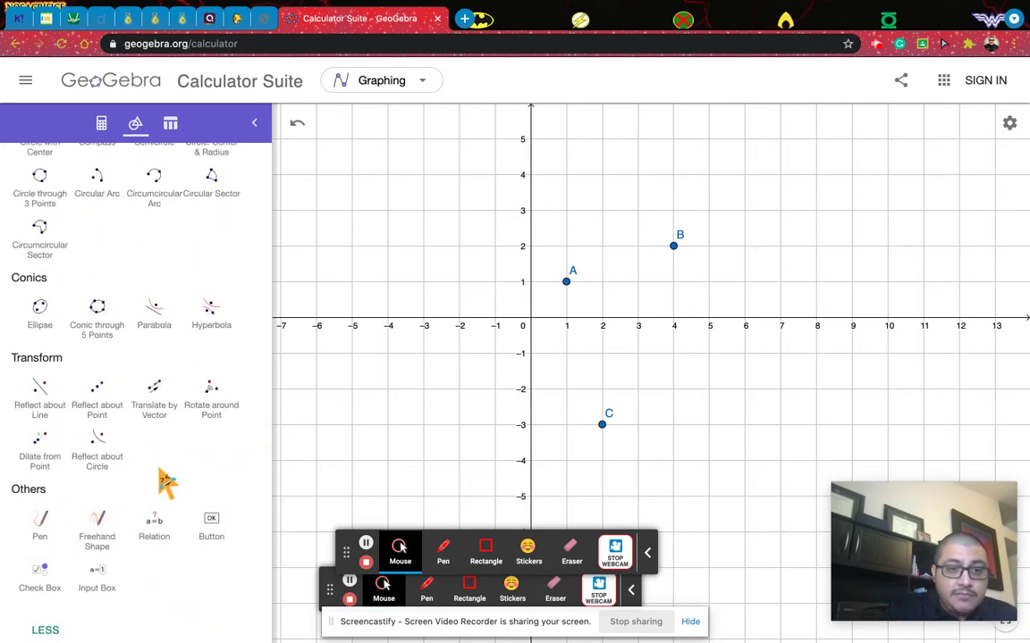
scroll(165, 482, up, 3)
scroll(156, 474, up, 1)
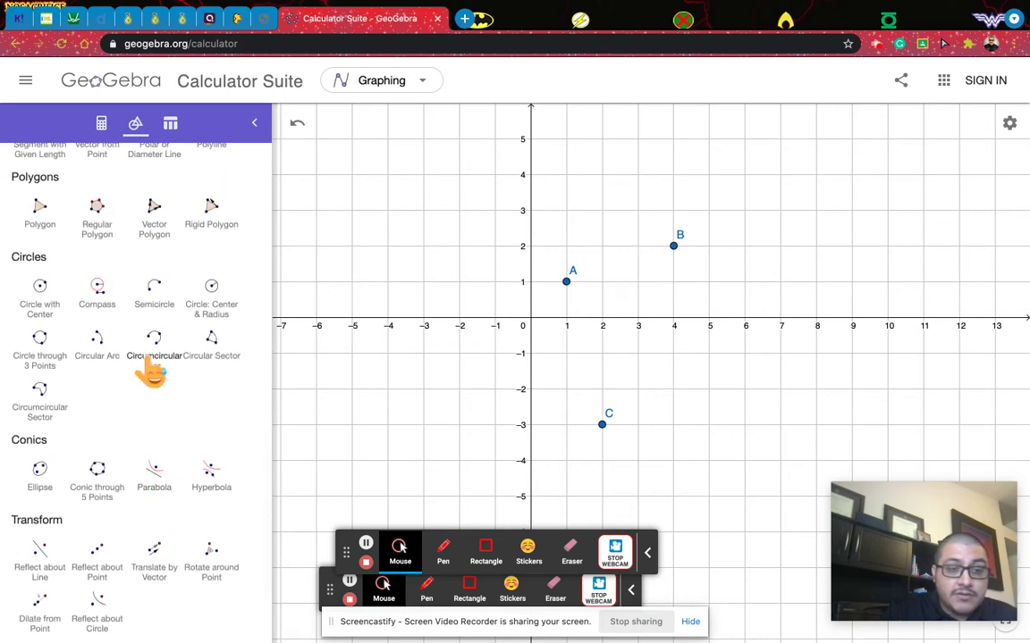
scroll(134, 353, up, 1)
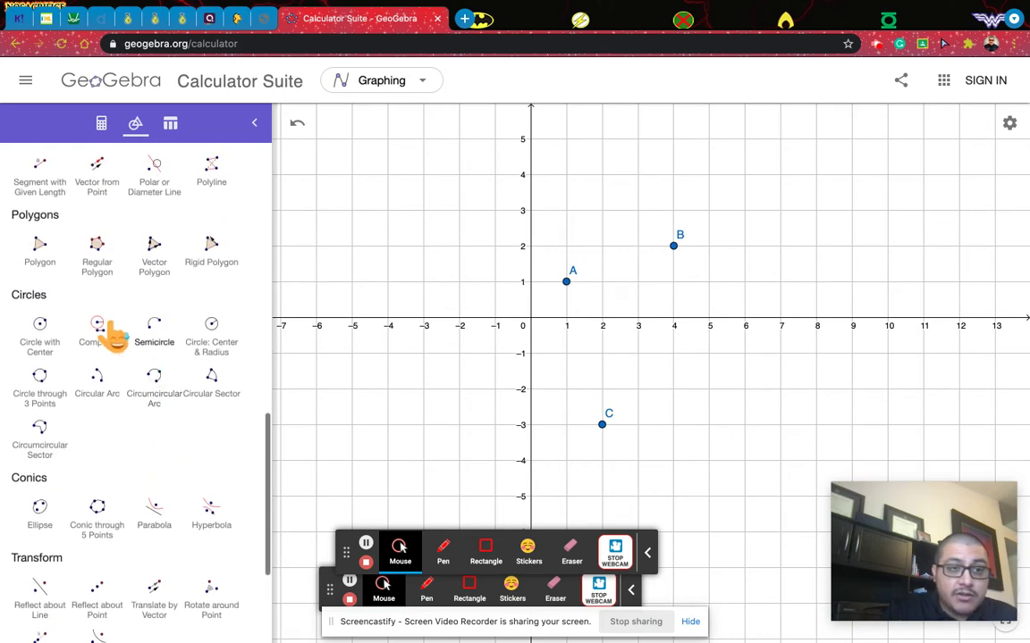
click(40, 259)
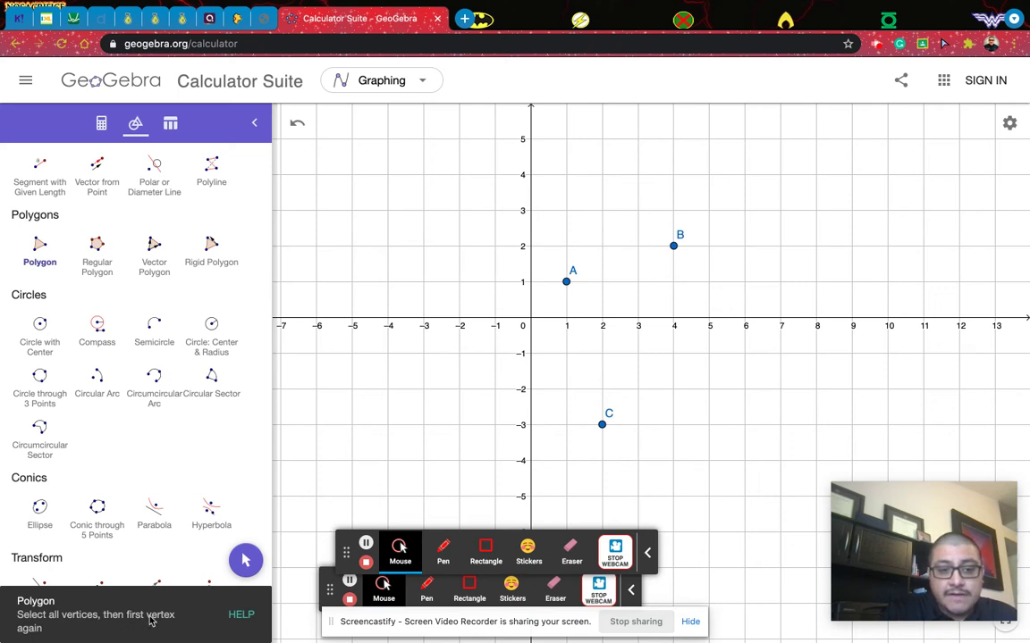
click(566, 283)
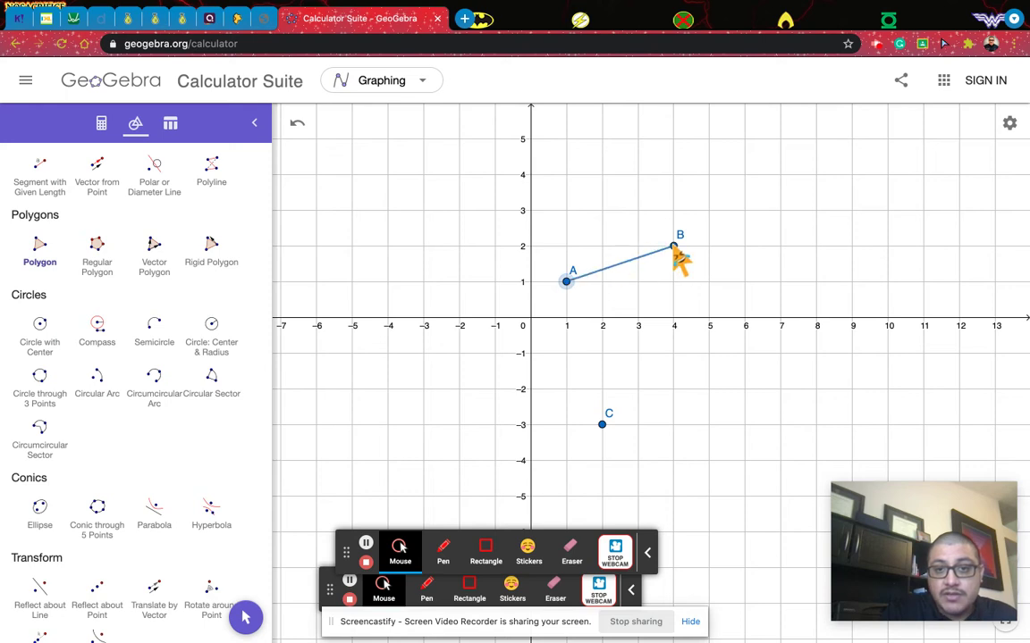
click(674, 247)
click(601, 425)
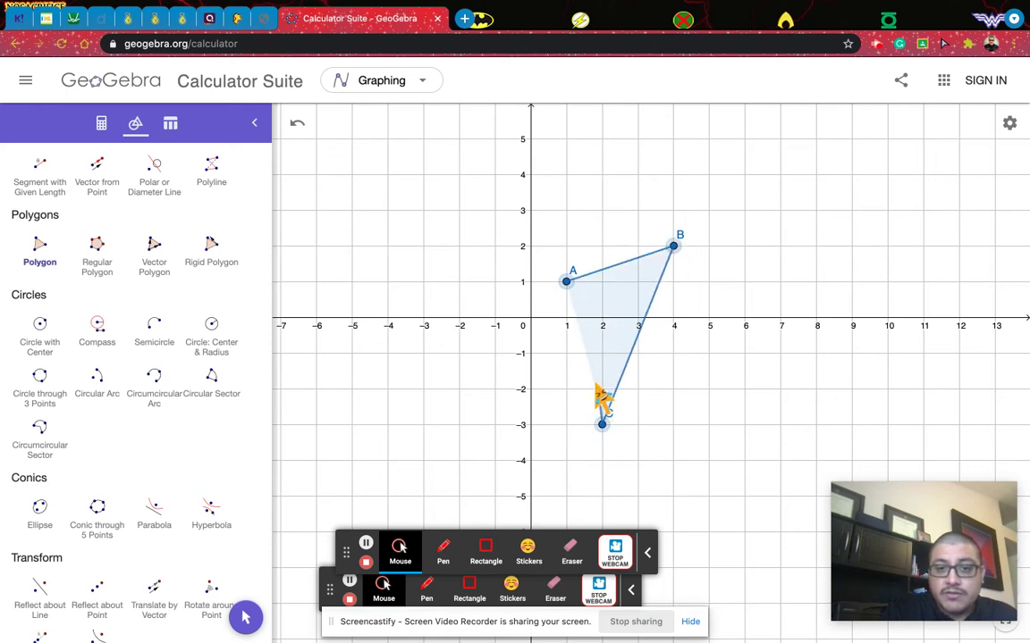
click(571, 286)
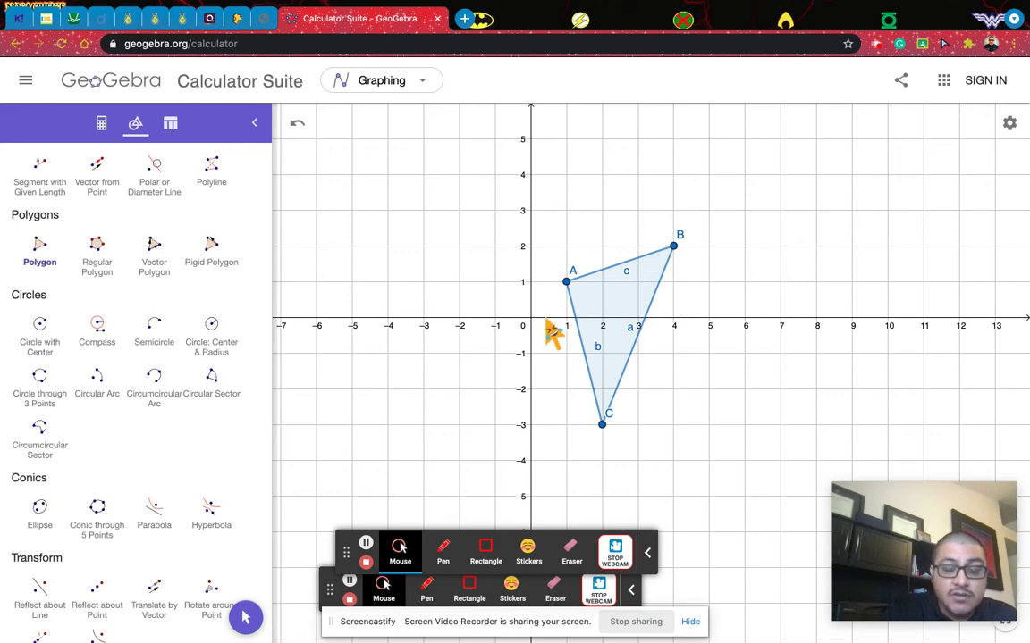
click(74, 19)
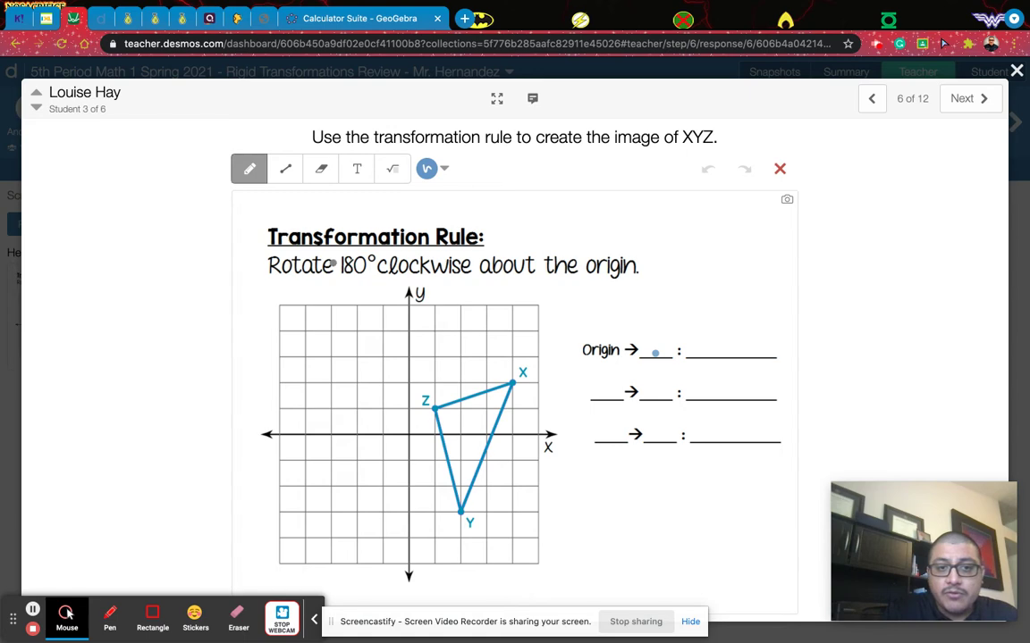
click(349, 27)
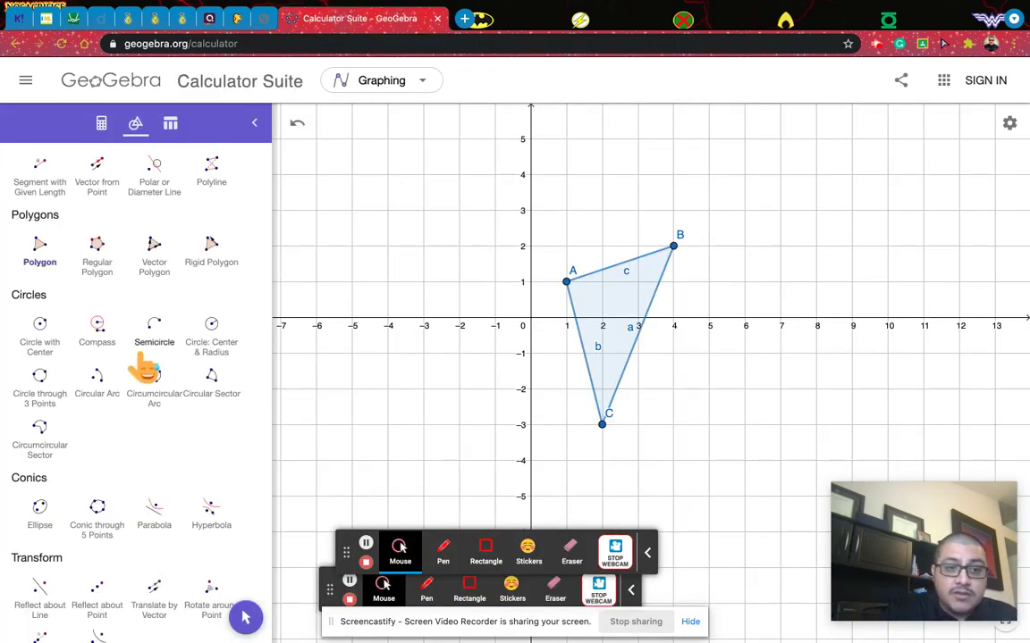
Select the Rotate around Point tool from the Transform tools.
scroll(143, 367, down, 1)
scroll(141, 365, down, 3)
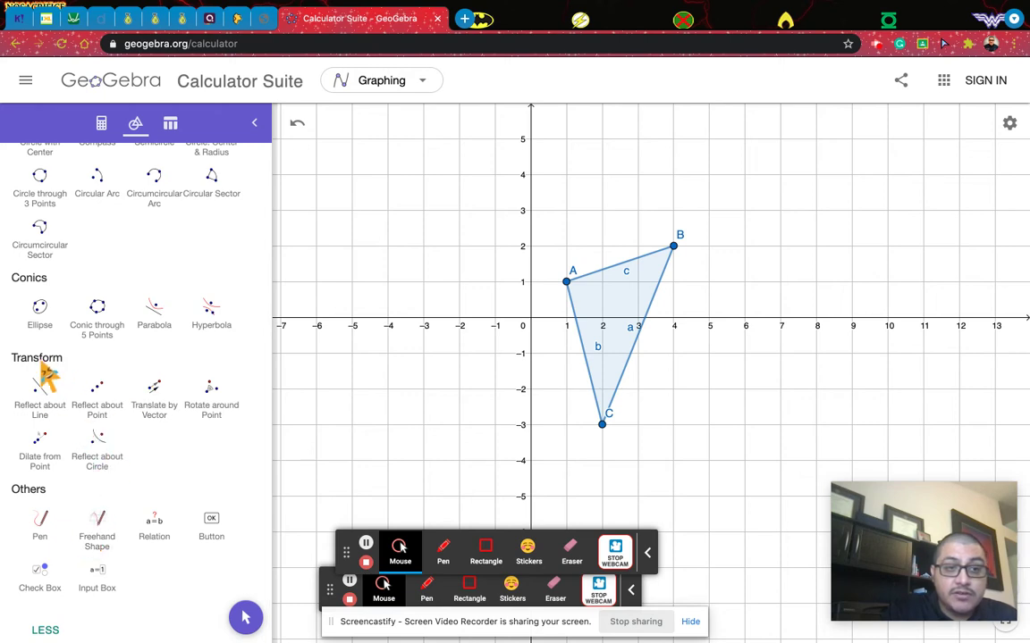
scroll(45, 380, up, 1)
scroll(40, 375, up, 3)
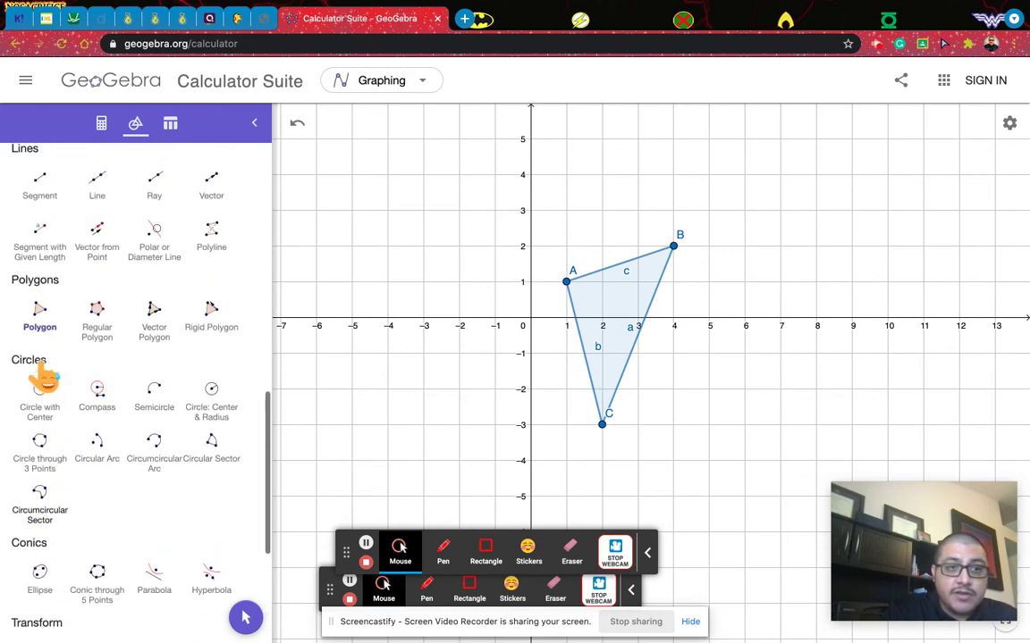
scroll(46, 356, down, 5)
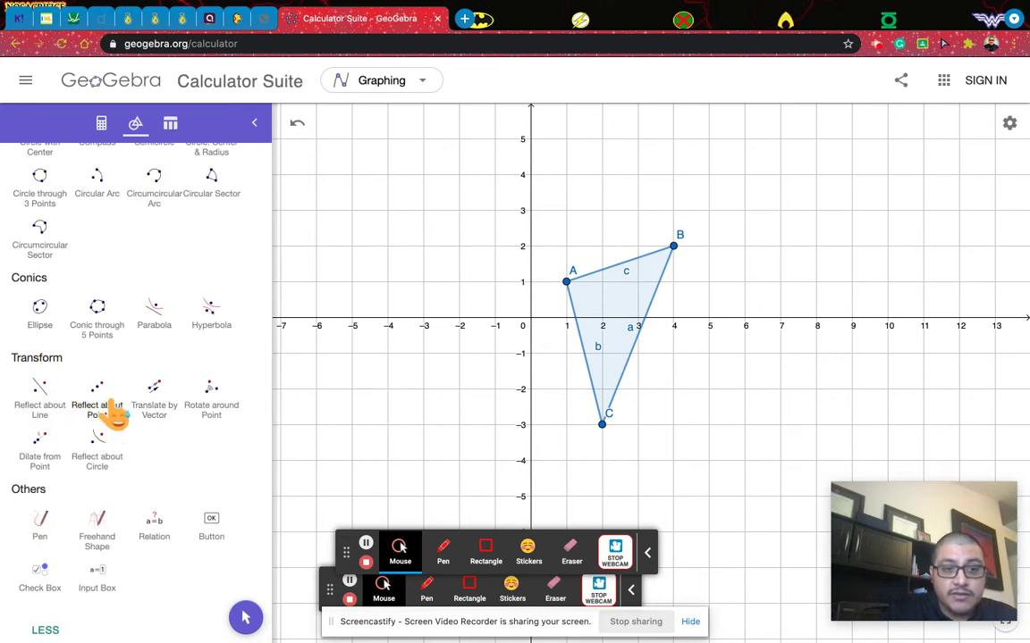
click(213, 404)
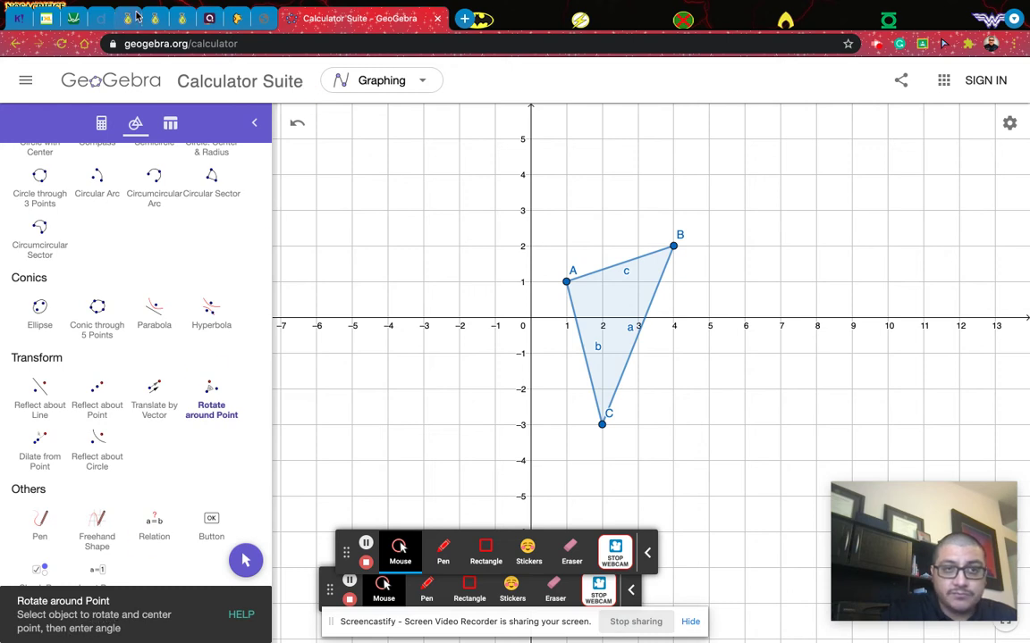
Underline 'the origin' in the Desmos rotation rule, then return to GeoGebra.
click(76, 20)
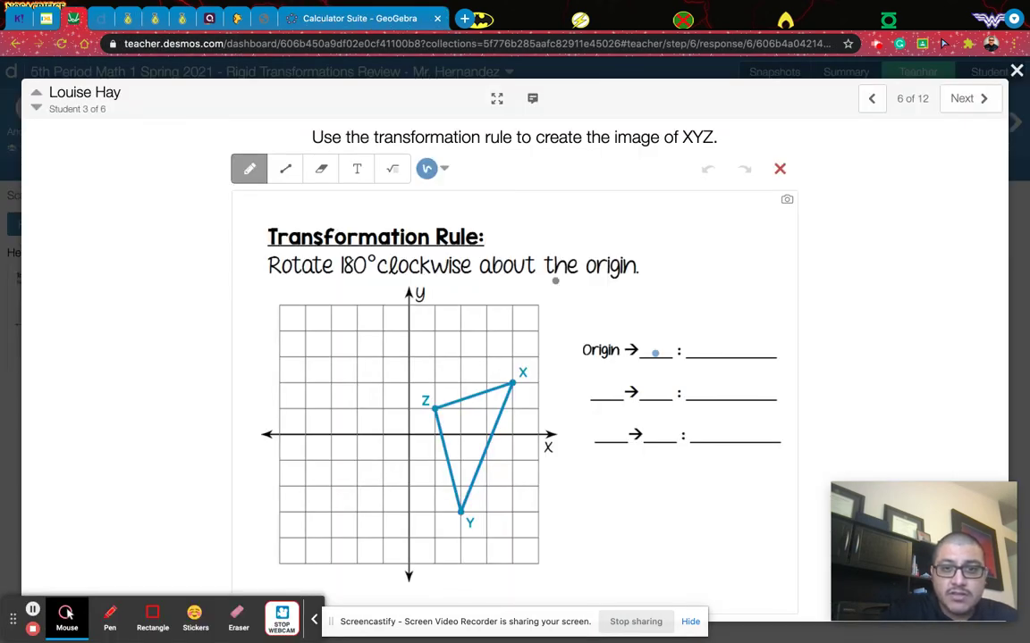
drag(547, 285, 632, 286)
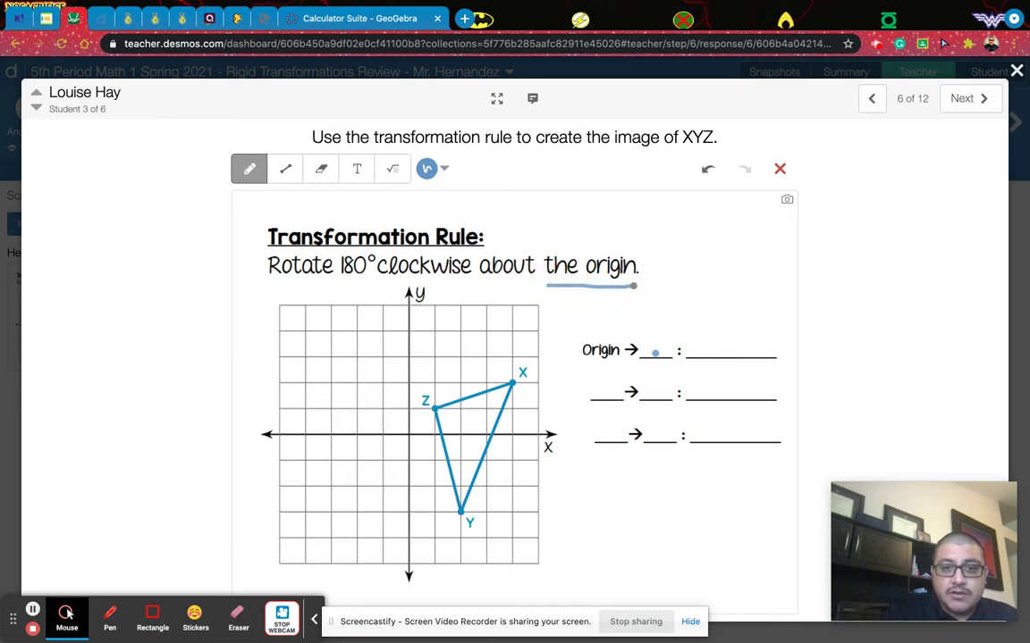
click(350, 20)
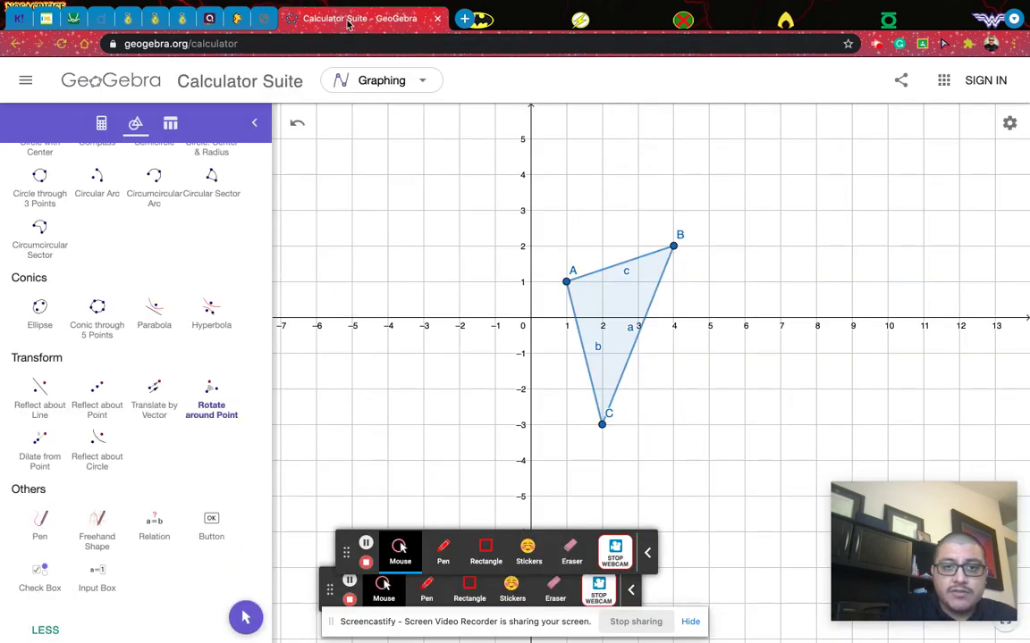
Place point D at the origin (0, 0), then reactivate Rotate around Point.
scroll(96, 257, up, 5)
click(96, 197)
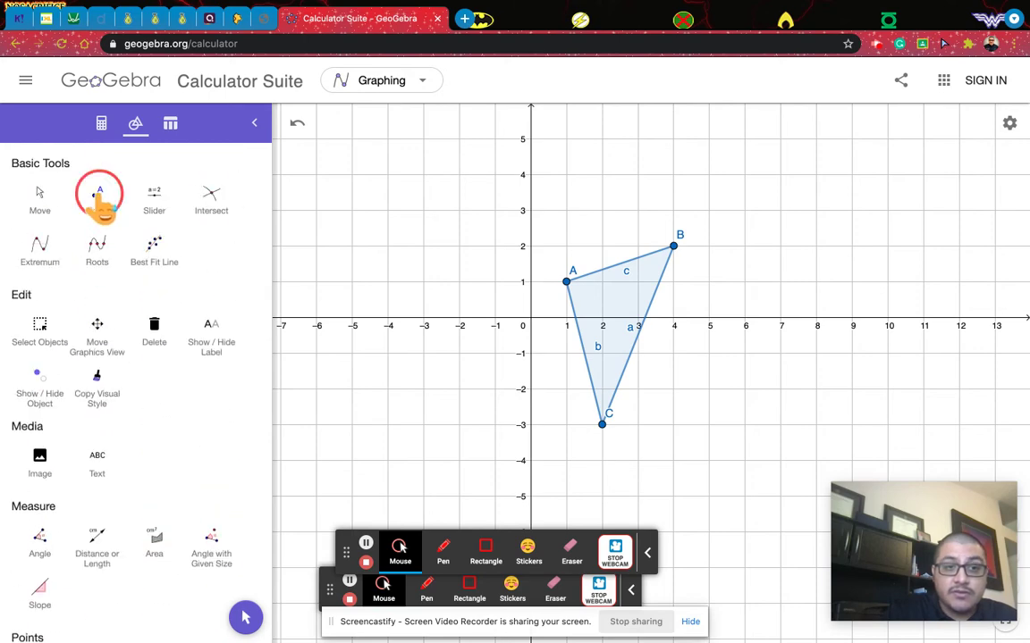
click(532, 319)
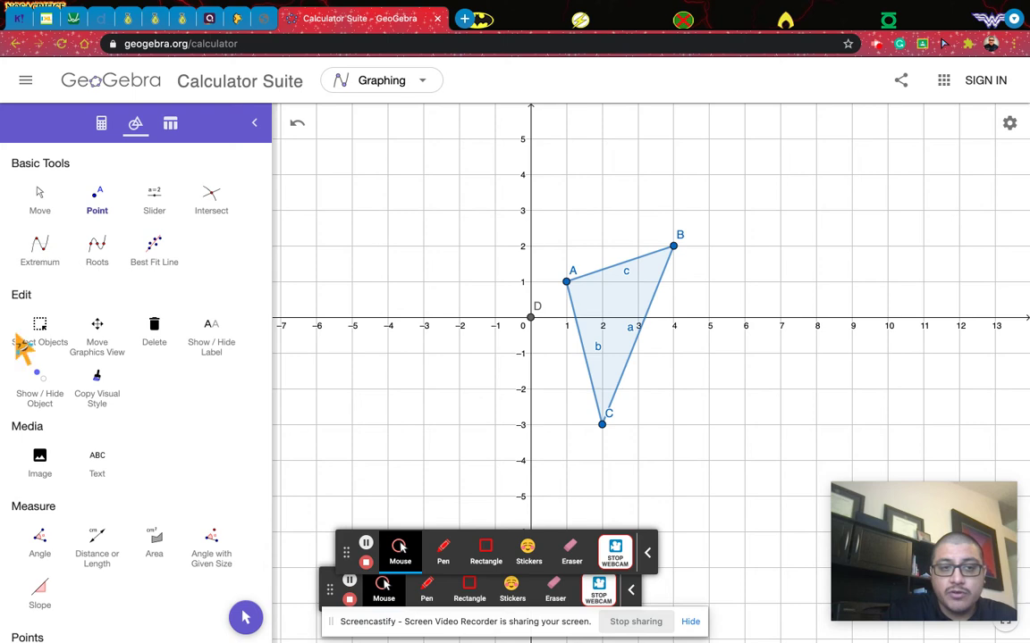
scroll(165, 345, down, 10)
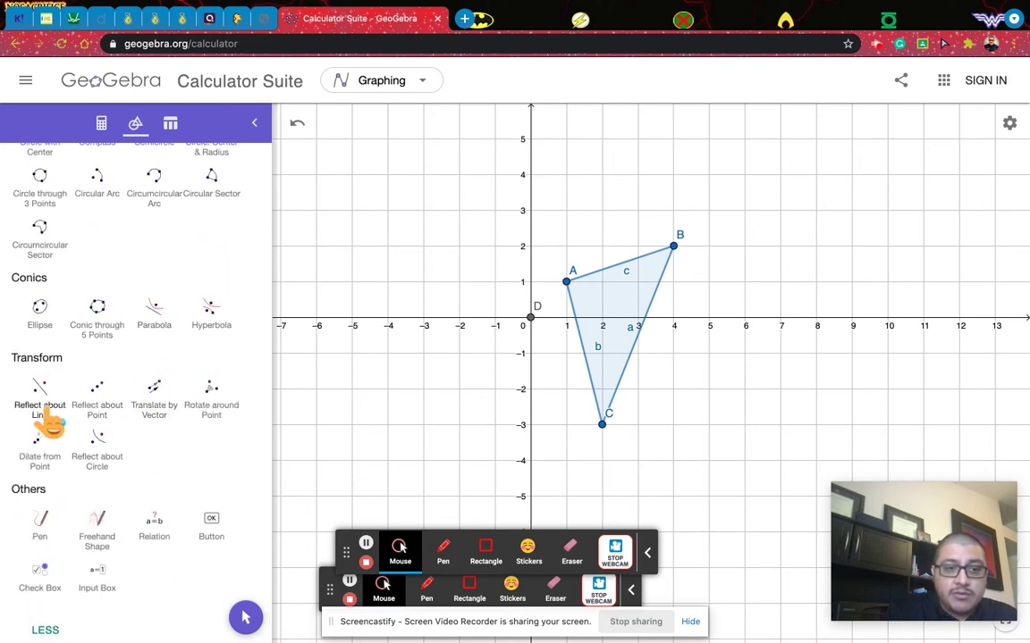
click(209, 413)
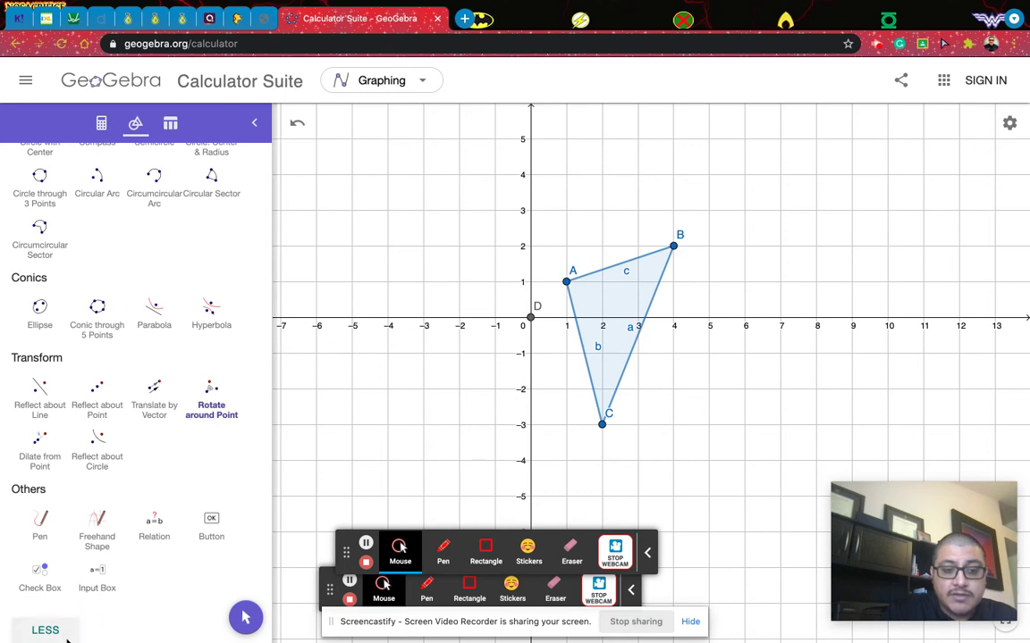
click(211, 394)
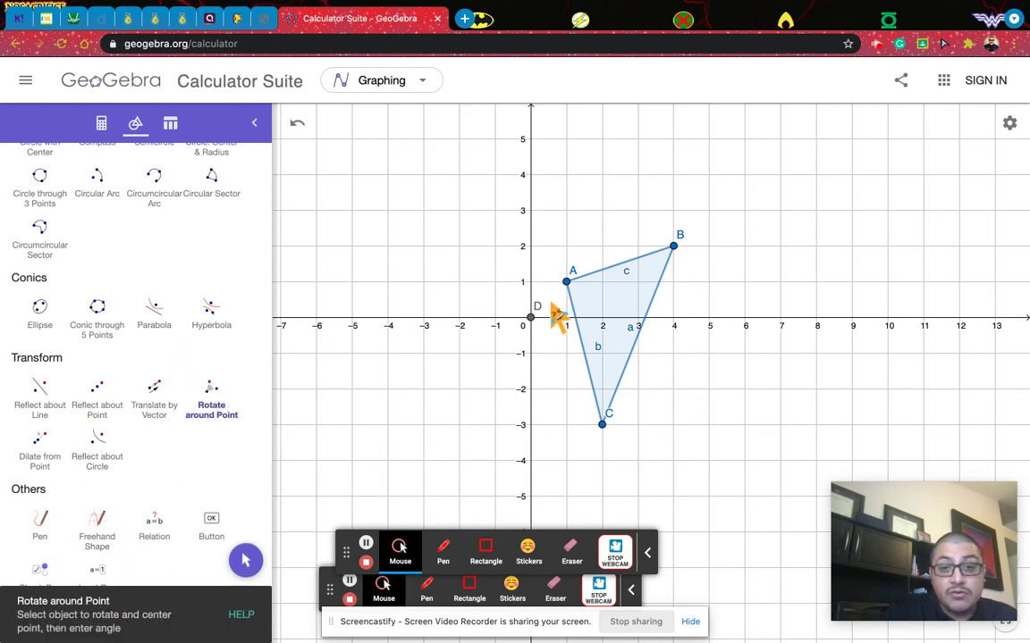
Rotate triangle ABC 180° clockwise about point D.
click(599, 320)
click(533, 319)
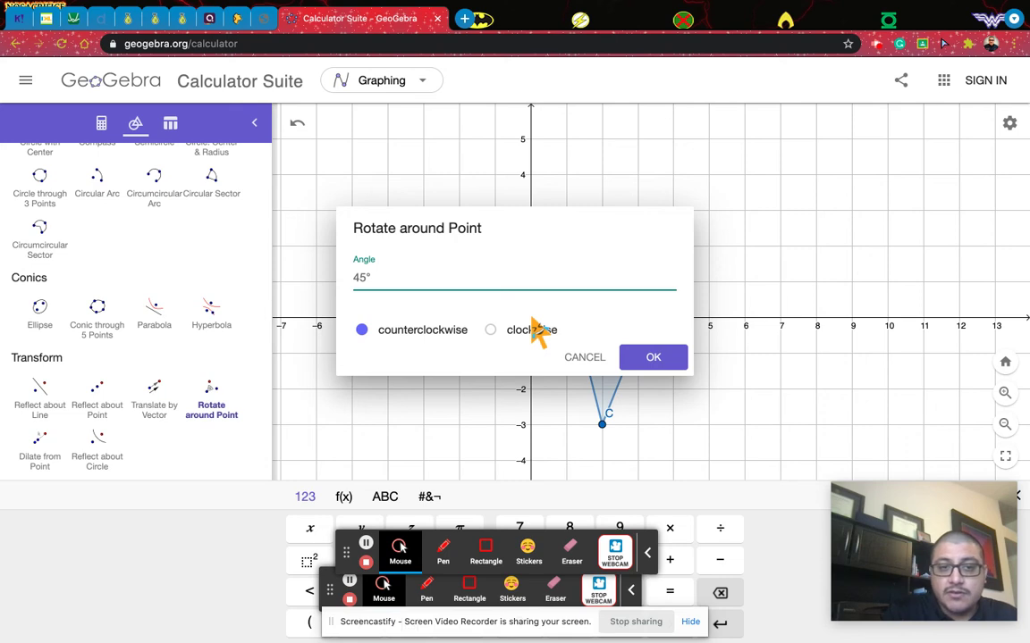
click(74, 18)
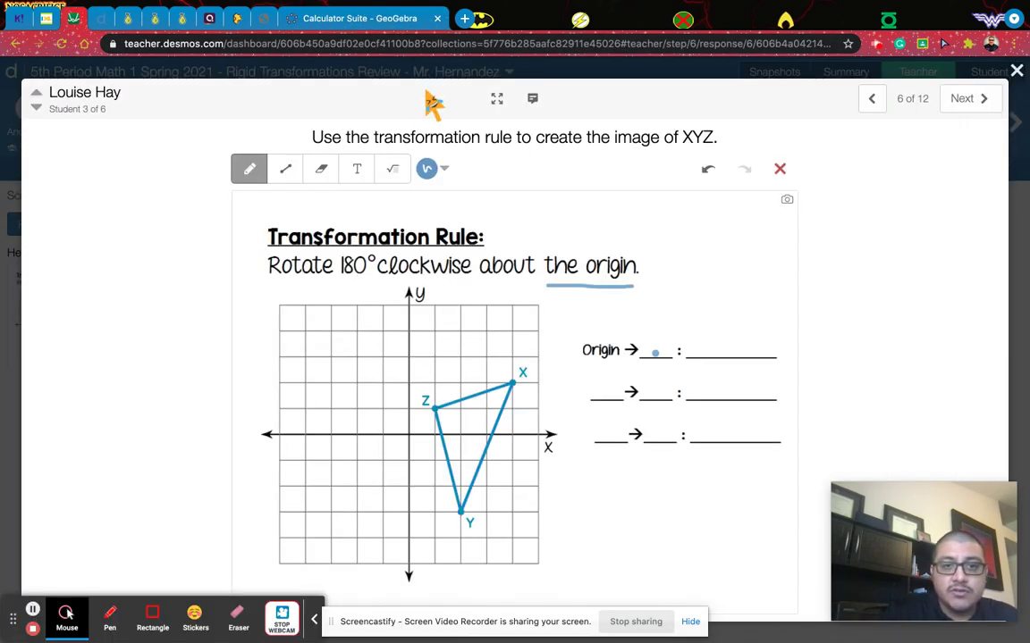
click(333, 19)
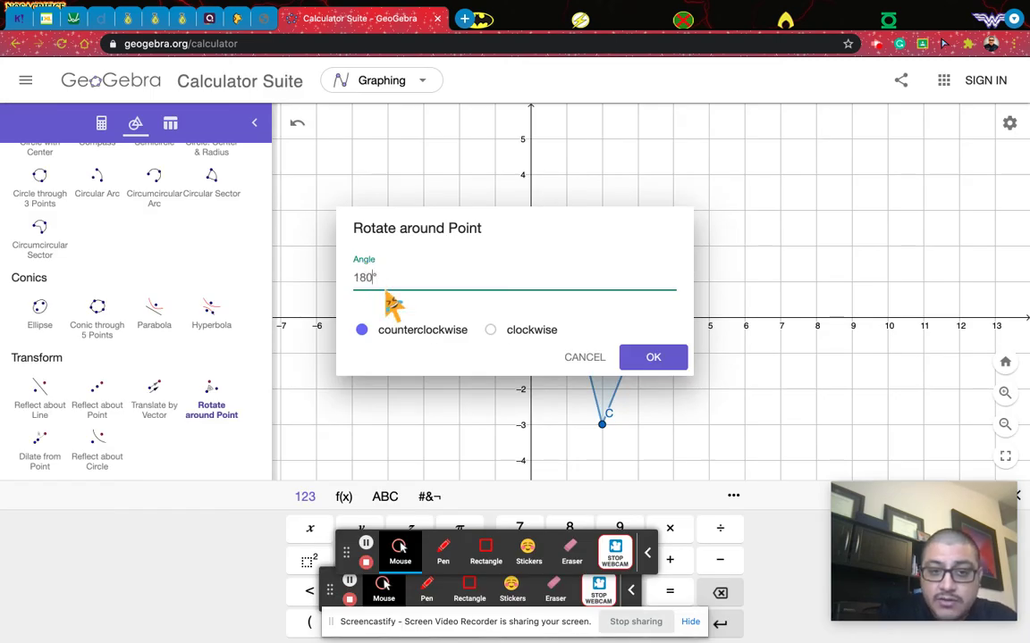
click(490, 331)
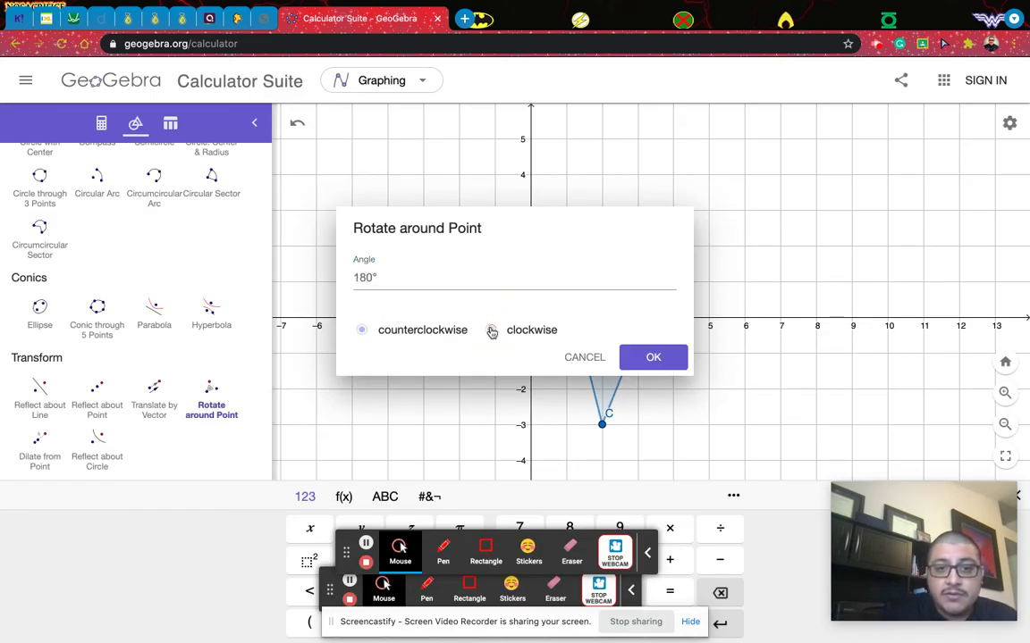
click(655, 359)
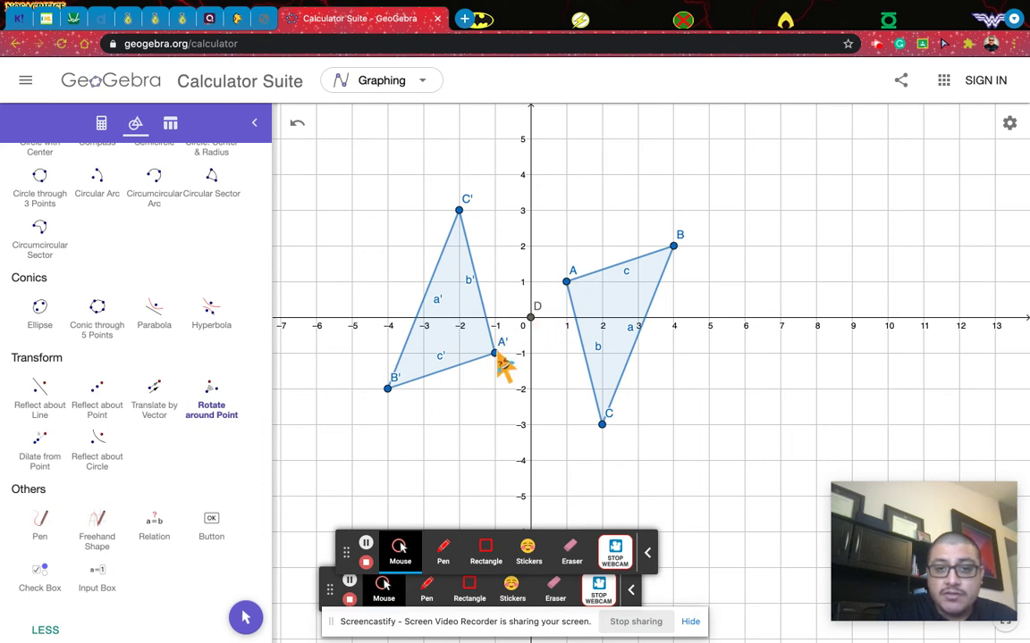
Compare image A'B'C' with the student's Desmos work, then return to GeoGebra.
click(74, 19)
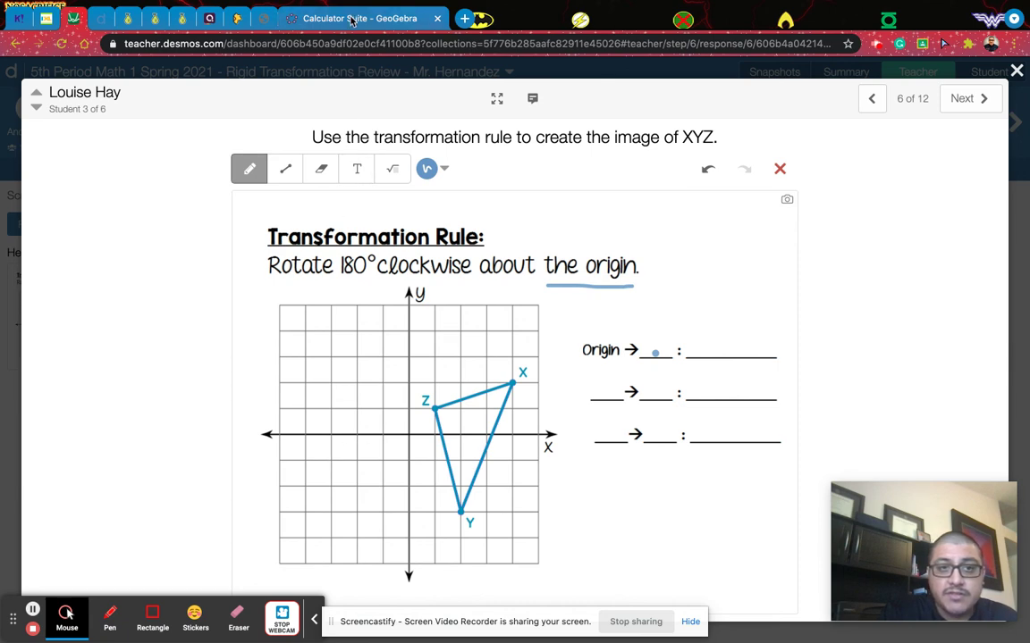
click(353, 20)
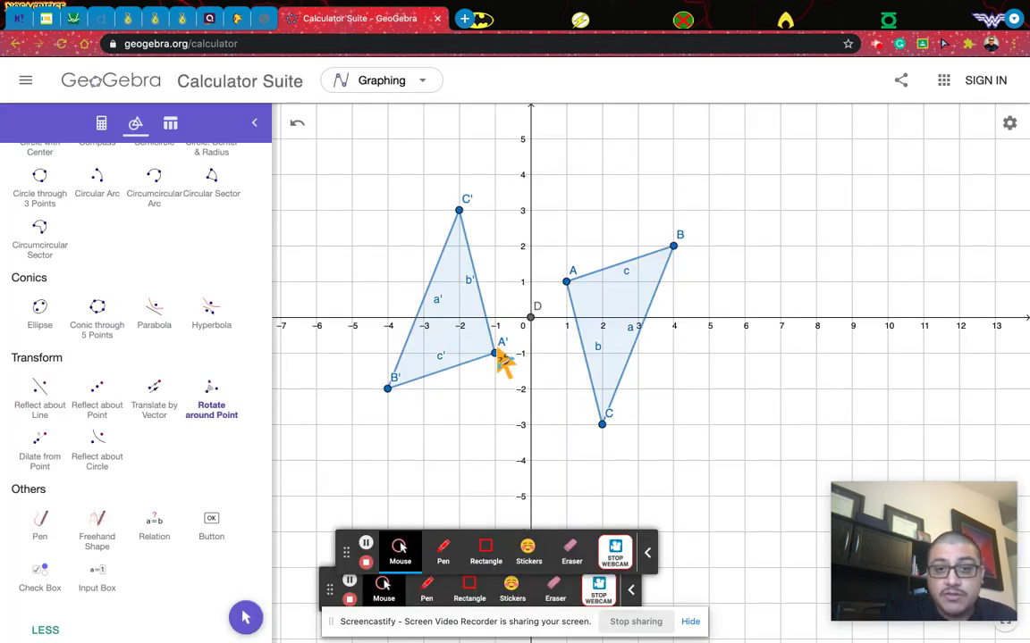